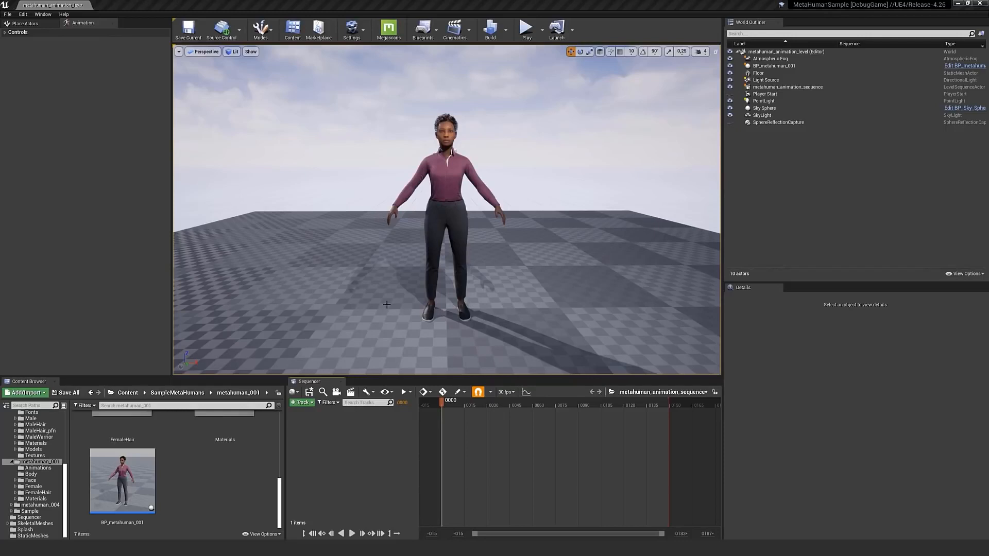
Step: Add the BP_metahuman_001 actor as a track in the metahuman_animation_sequence
{"action": "left_click", "coordinate": [309, 402]}
{"action": "mouse_move", "coordinate": [313, 412]}
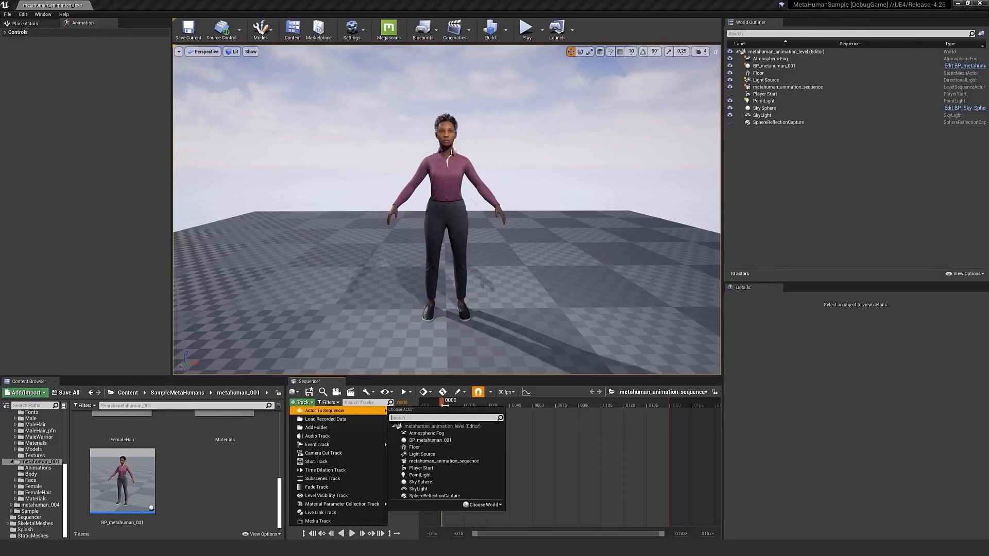
{"action": "left_click", "coordinate": [433, 440]}
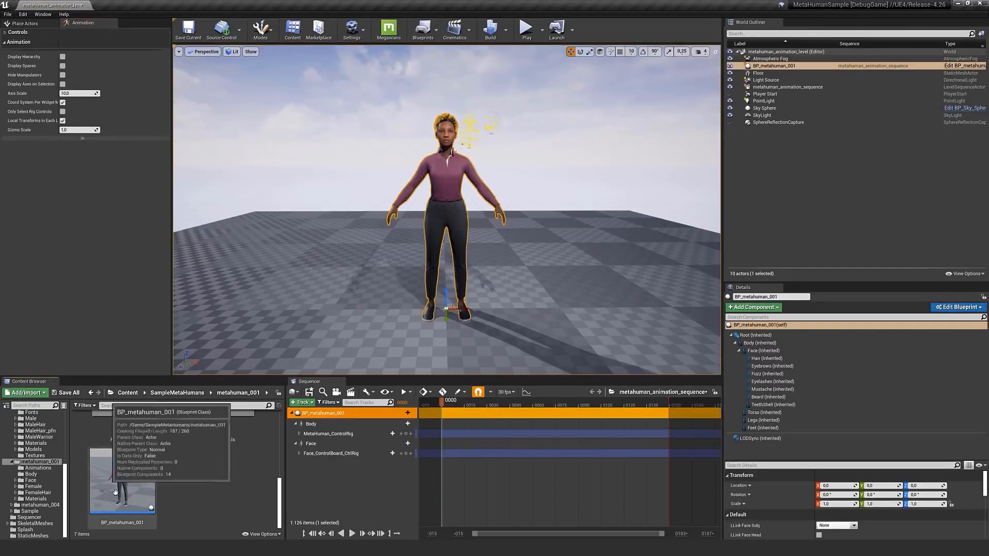
Step: Select the MetaHuman_ControlRig and Face_ControlBoard_CtrlRig tracks in turn to examine the body and face controls
{"action": "left_click", "coordinate": [325, 489]}
{"action": "left_click", "coordinate": [350, 435]}
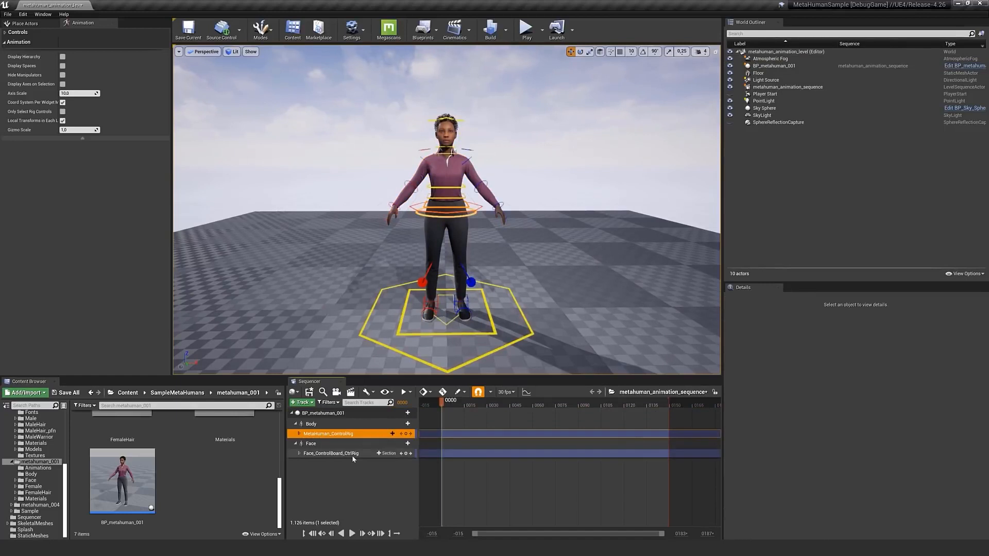
{"action": "left_click", "coordinate": [352, 455]}
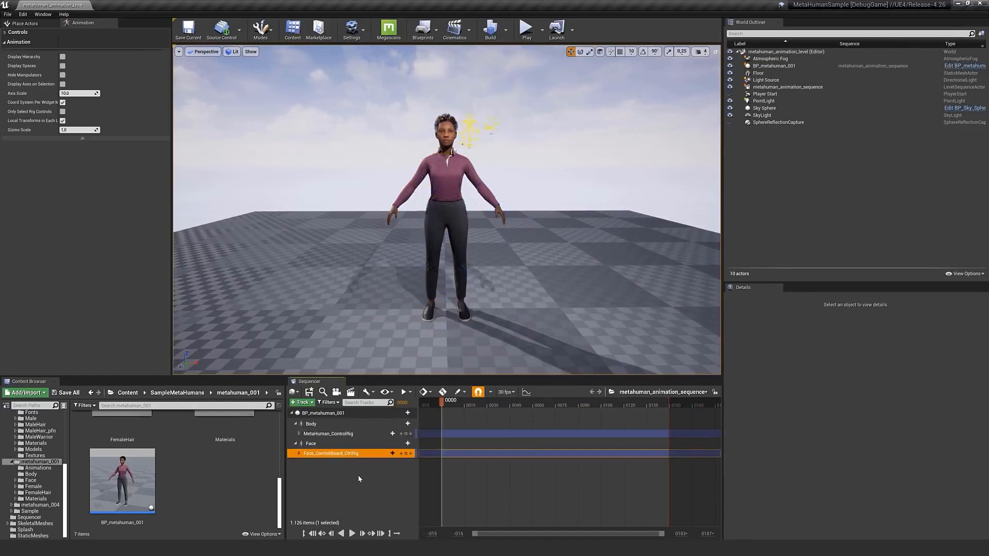
{"action": "left_click", "coordinate": [358, 476]}
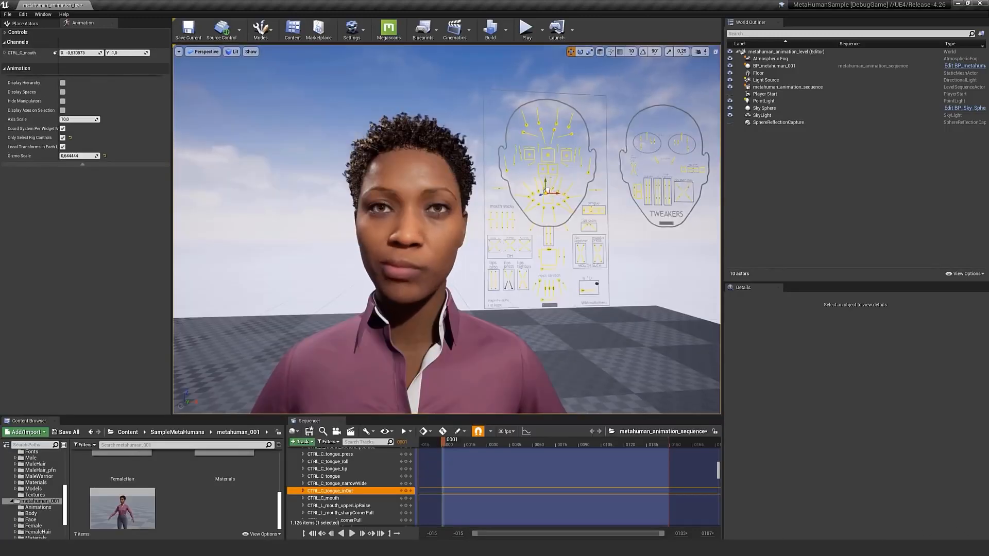
Step: Move CTRL_C_mouth to about X 0.012 with Y 1.0, and shift the central eye control on the facial control board
{"action": "left_click_drag", "start_coordinate": [545, 191], "coordinate": [549, 194]}
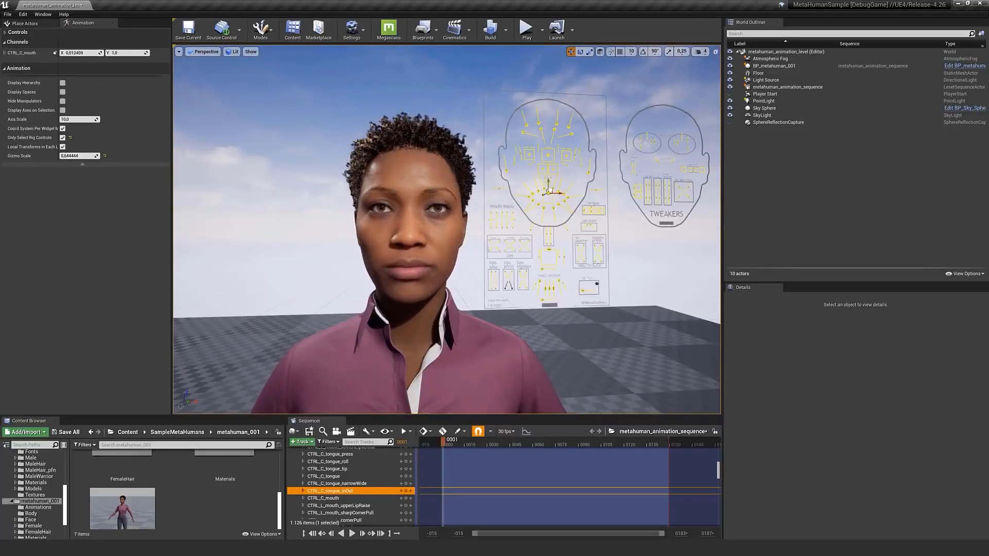
{"action": "left_click", "coordinate": [549, 155]}
{"action": "mouse_move", "coordinate": [550, 153]}
{"action": "left_mouse_down"}
{"action": "mouse_move", "coordinate": [556, 161]}
{"action": "mouse_move", "coordinate": [544, 158]}
{"action": "left_mouse_up"}
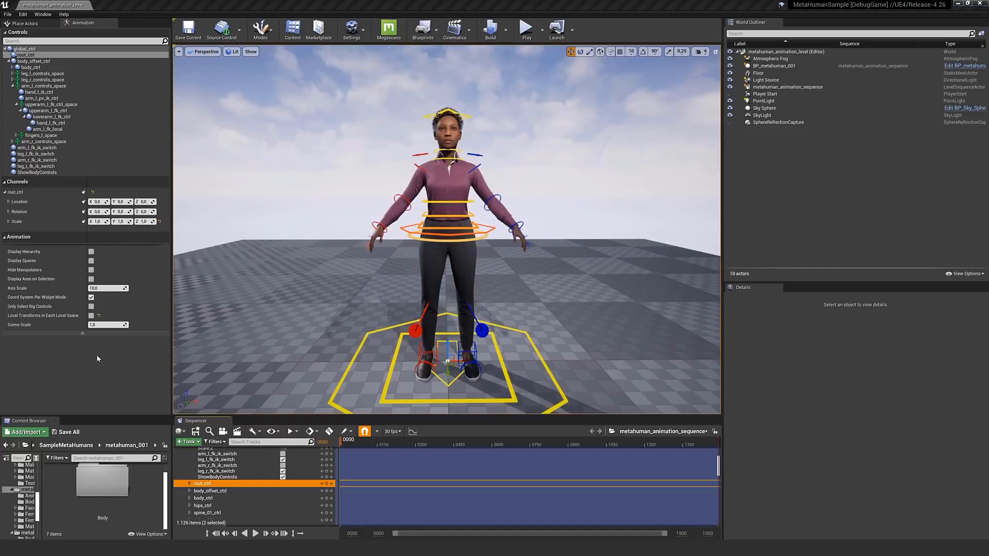
Step: Try the Display Hierarchy, Display Spaces and Hide Manipulators options one after another, switching each on and off again
{"action": "left_click", "coordinate": [92, 252]}
{"action": "left_click", "coordinate": [92, 252]}
{"action": "left_click", "coordinate": [92, 261]}
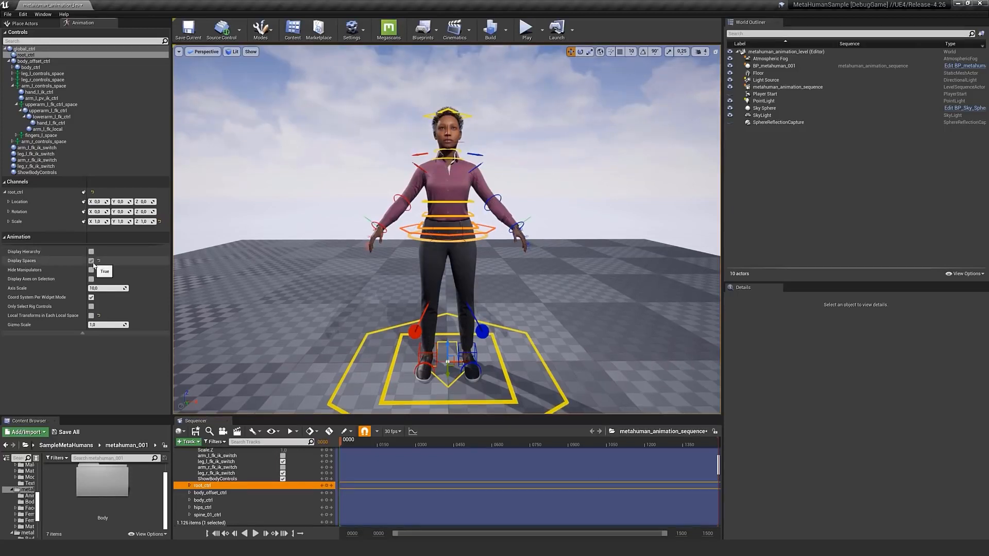
{"action": "left_click", "coordinate": [91, 261]}
{"action": "left_click", "coordinate": [92, 270]}
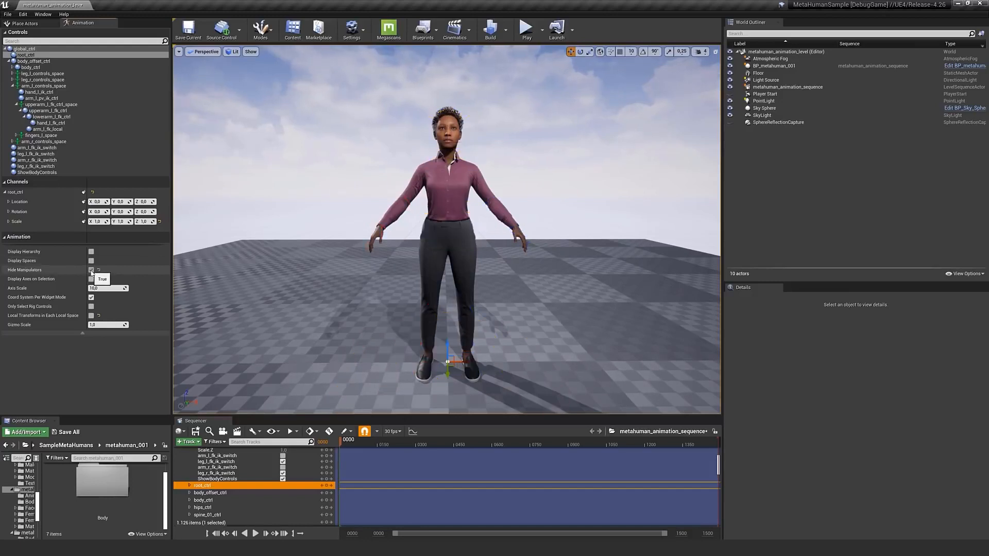
{"action": "left_click", "coordinate": [91, 270]}
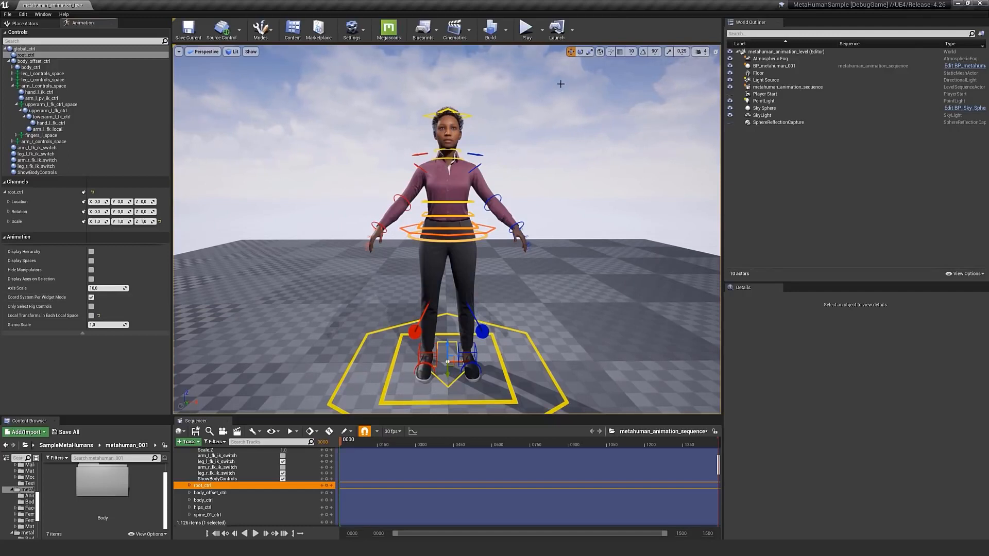
Step: Turn off Coord System Per Widget Mode while in rotate mode, and return to the translate tool
{"action": "left_click", "coordinate": [581, 52]}
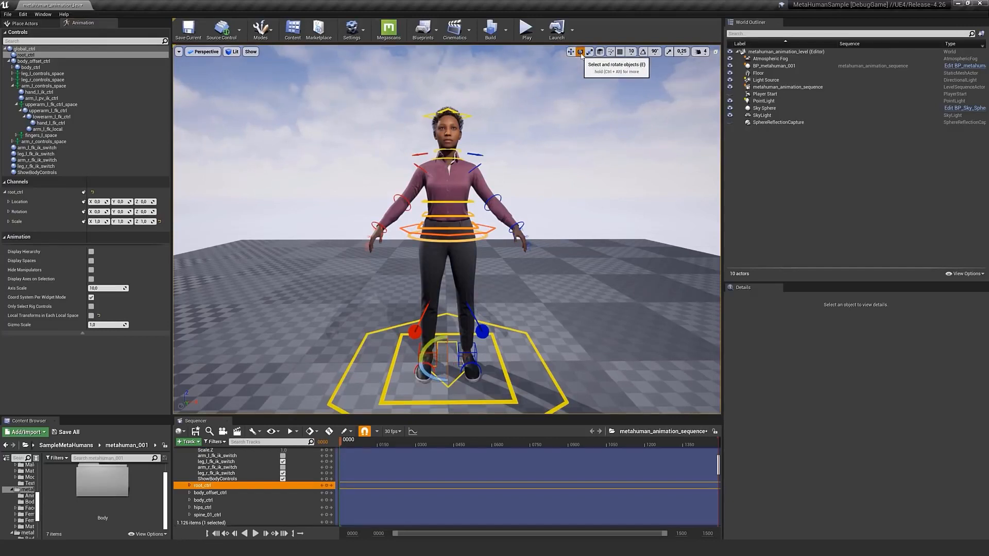
{"action": "left_click", "coordinate": [91, 298]}
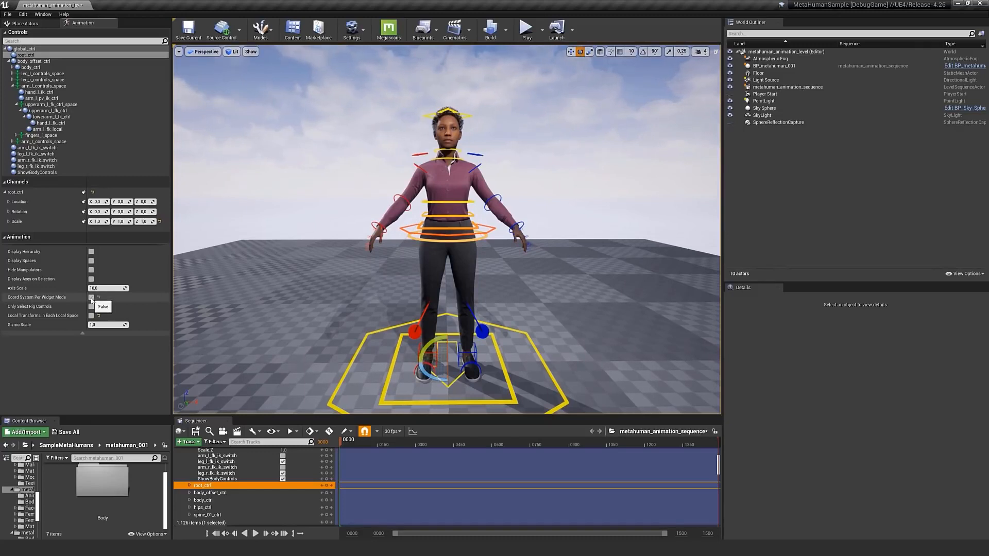
{"action": "left_click", "coordinate": [571, 52]}
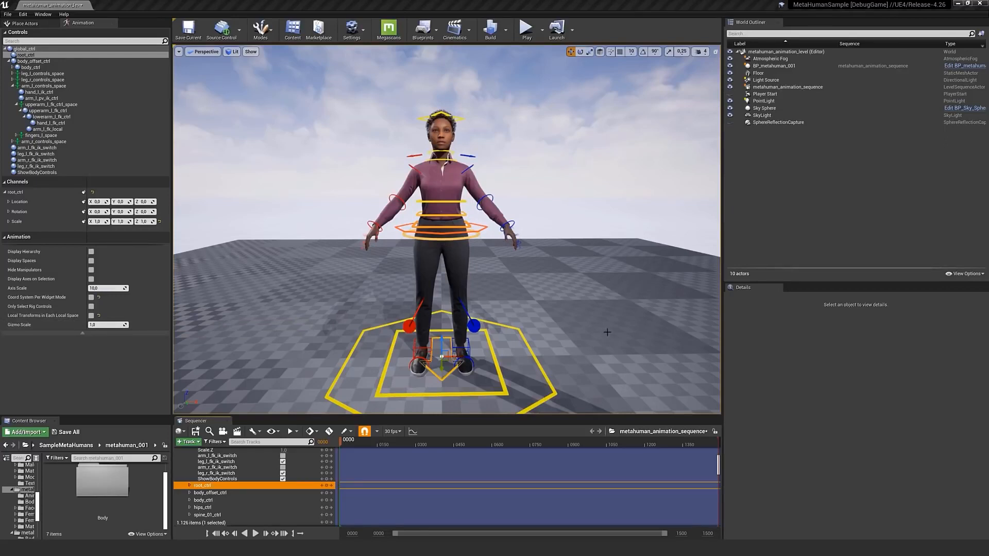
Step: Select both upper-arm FK controls, try rotating them together, and undo the rotation
{"action": "left_click", "coordinate": [471, 165]}
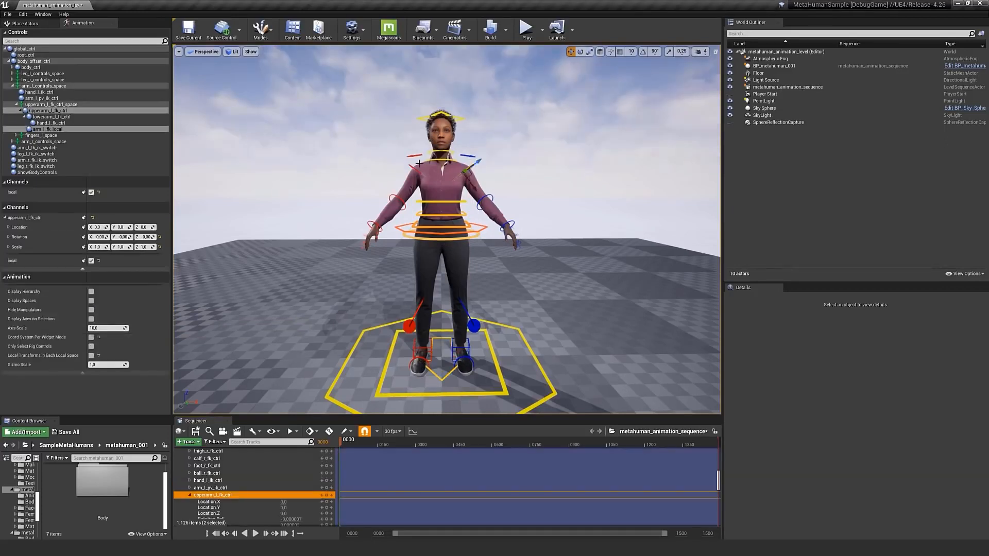
{"action": "left_click", "coordinate": [411, 168], "text": "ctrl"}
{"action": "key", "text": "e"}
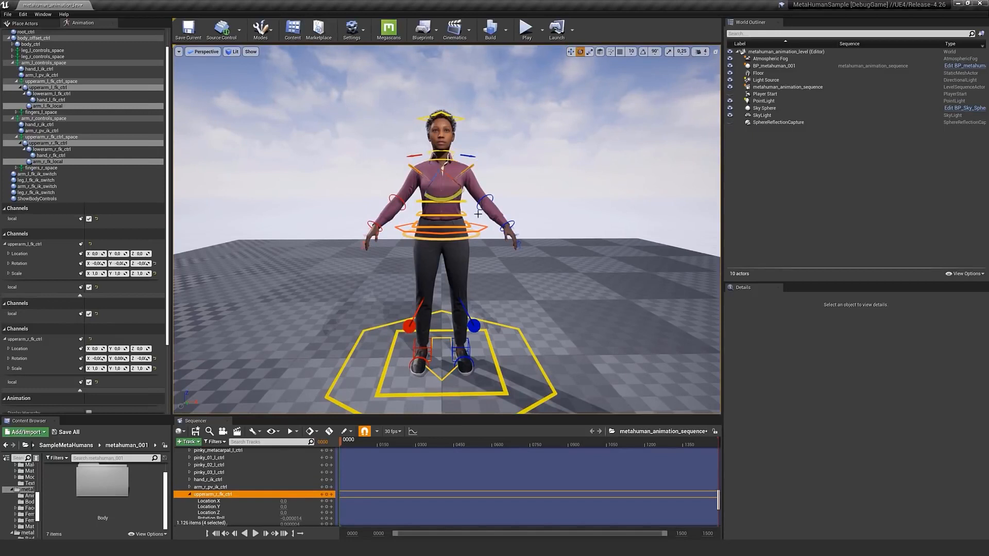
{"action": "left_click_drag", "start_coordinate": [453, 197], "coordinate": [425, 199]}
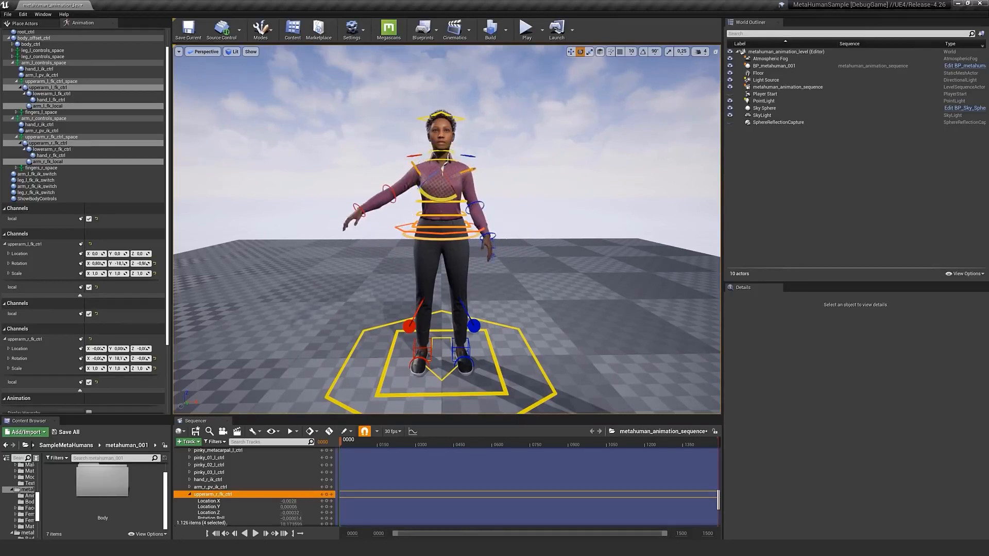
{"action": "key", "text": "ctrl+z"}
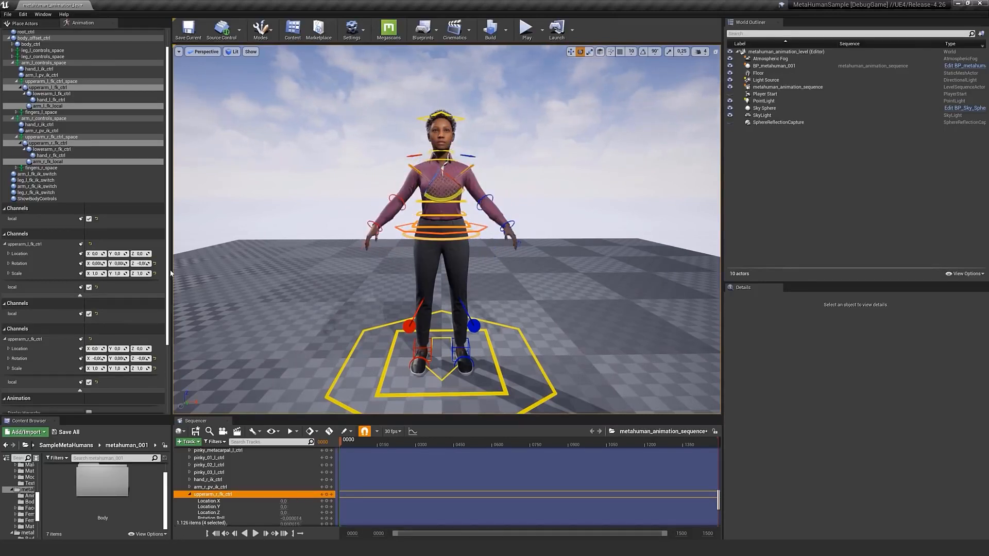
Step: Enable Local Transforms in Each Local Space, try rotating both upper arms with it, and undo the rotation
{"action": "scroll", "coordinate": [162, 351], "scroll_direction": "down", "scroll_amount": 3}
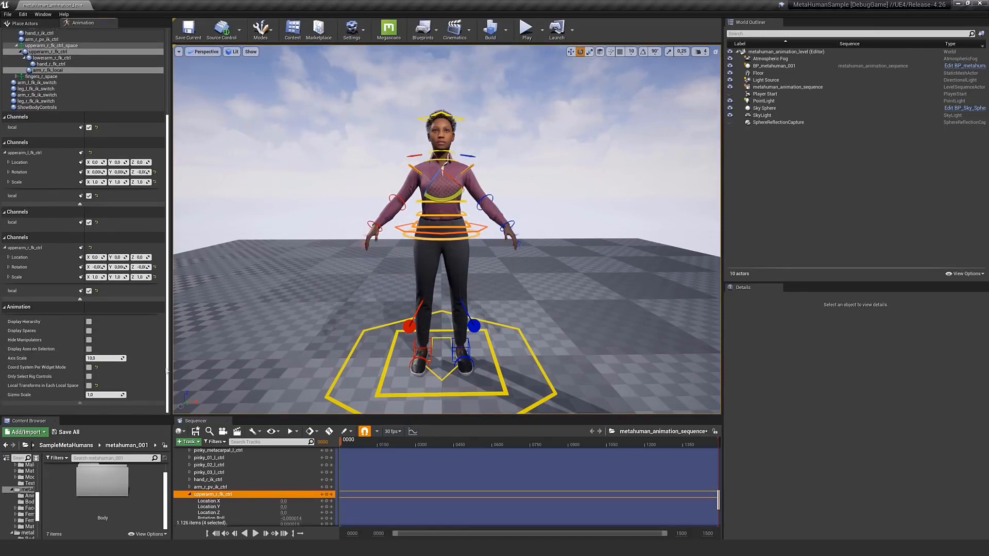
{"action": "left_click", "coordinate": [89, 386]}
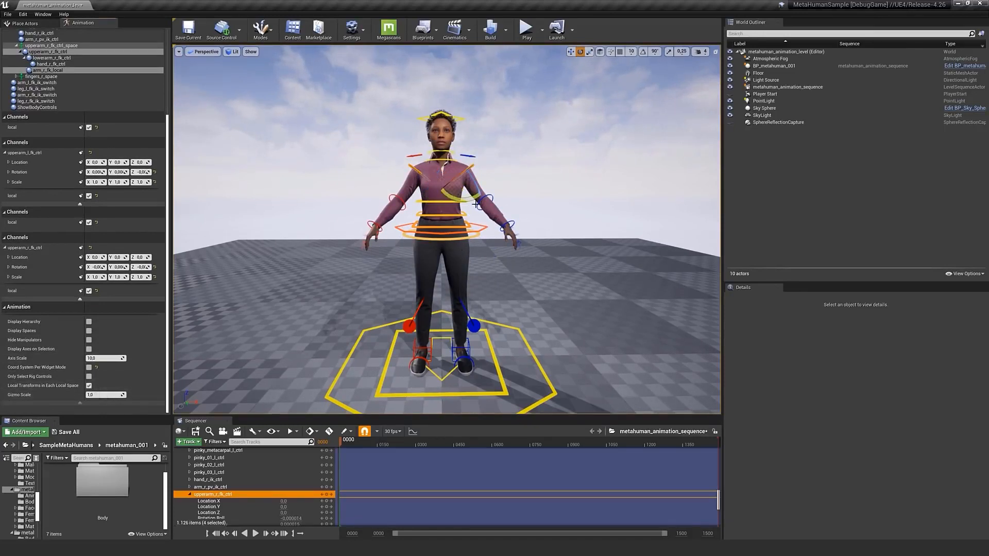
{"action": "left_click_drag", "start_coordinate": [475, 204], "coordinate": [484, 184]}
{"action": "key", "text": "ctrl+z"}
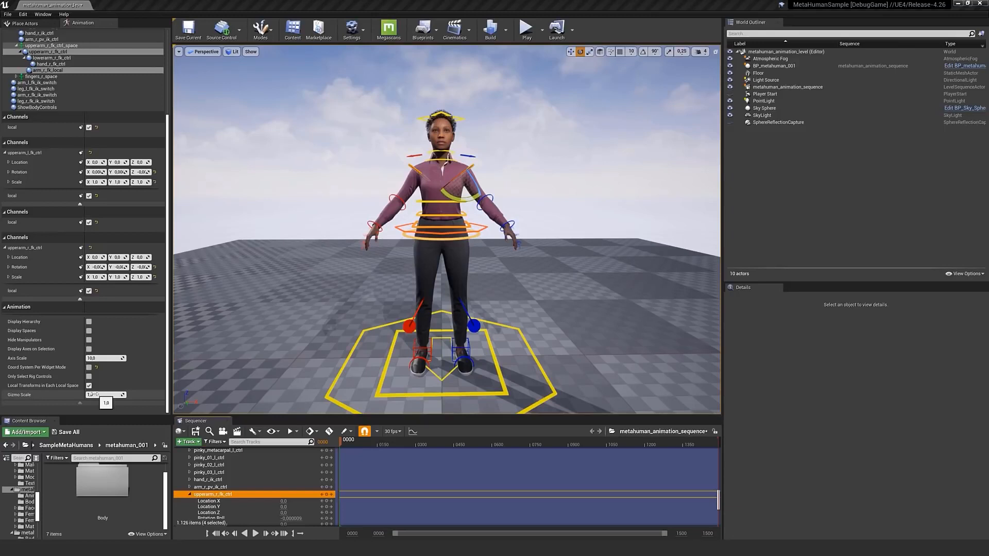
Step: Reduce the Gizmo Scale to about 0.618
{"action": "mouse_move", "coordinate": [92, 395]}
{"action": "left_mouse_down"}
{"action": "mouse_move", "coordinate": [100, 394]}
{"action": "mouse_move", "coordinate": [84, 395]}
{"action": "left_mouse_up"}
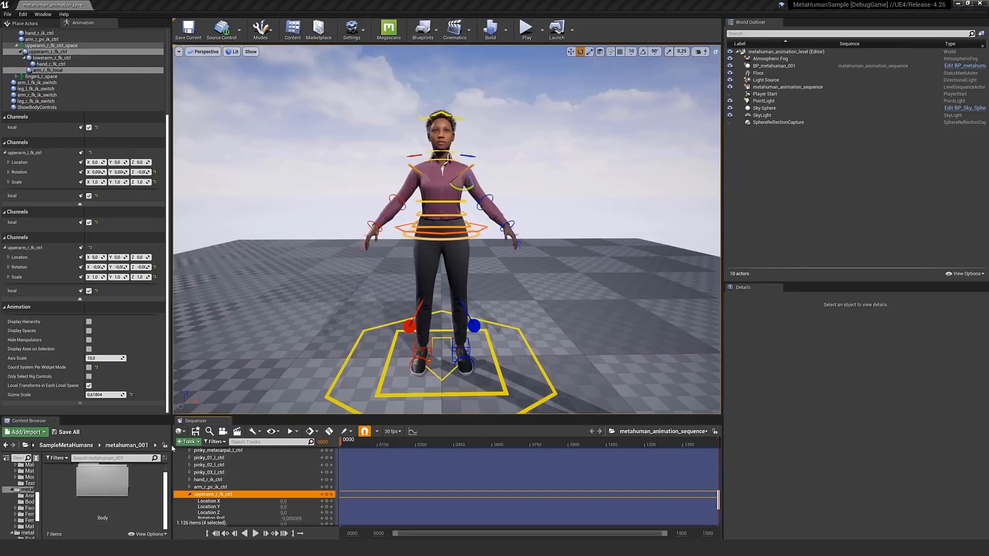
Step: Run the MH_CR_Picker widget from SampleMetaHumans/Common/Common/Utilities and set its actor to BP_metahuman_001
{"action": "left_click_drag", "start_coordinate": [172, 439], "coordinate": [281, 441]}
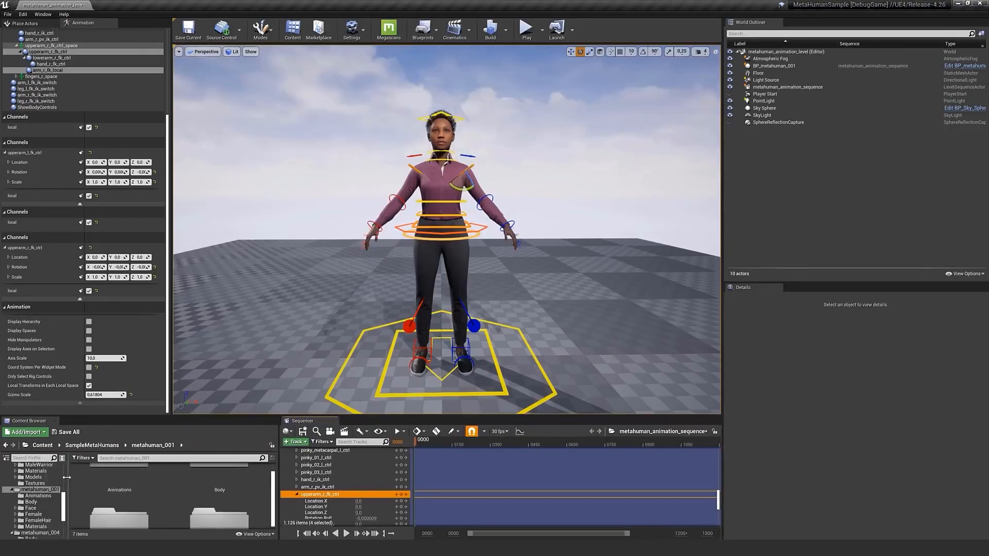
{"action": "left_click_drag", "start_coordinate": [120, 484], "coordinate": [139, 487]}
{"action": "scroll", "coordinate": [93, 499], "scroll_direction": "up", "scroll_amount": 5}
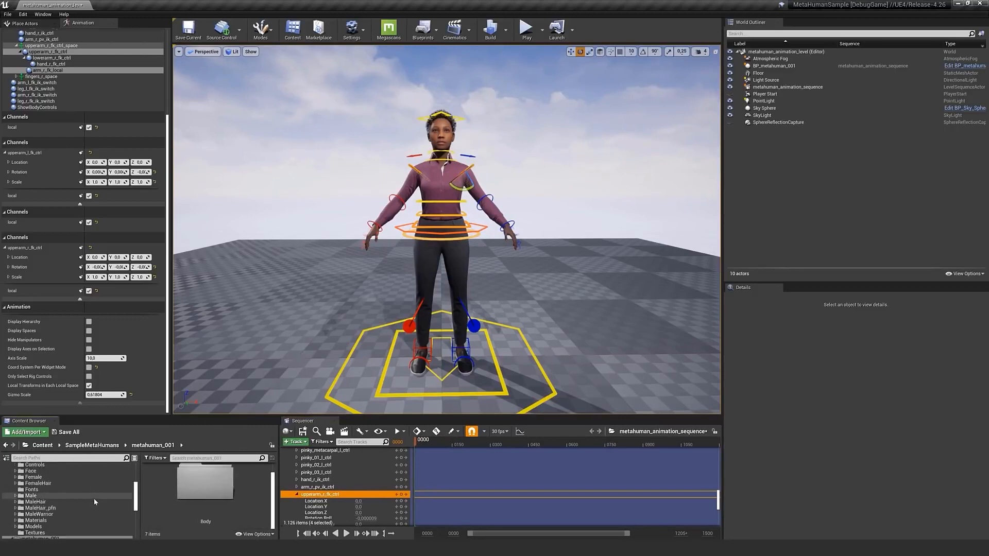
{"action": "left_click", "coordinate": [47, 477]}
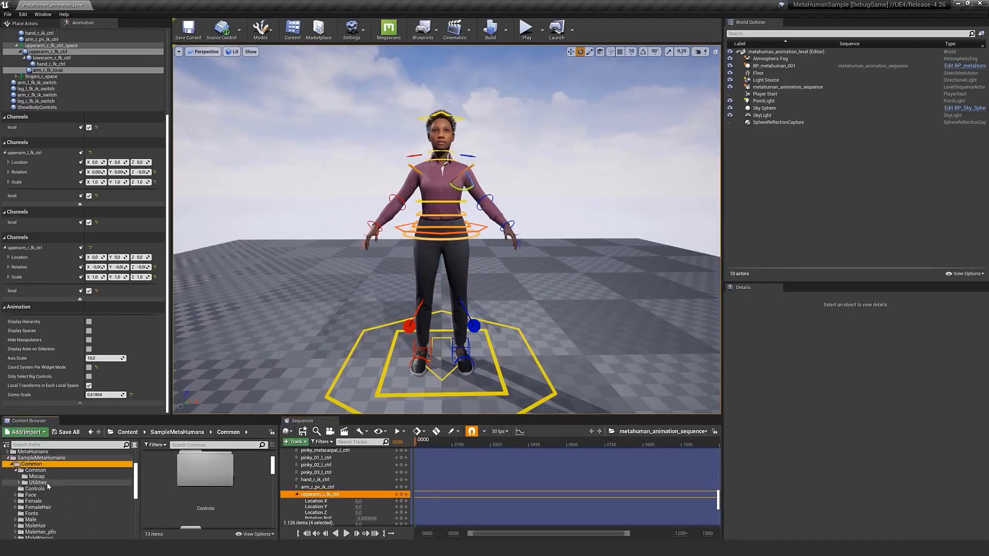
{"action": "left_click", "coordinate": [22, 484]}
{"action": "left_click", "coordinate": [174, 488]}
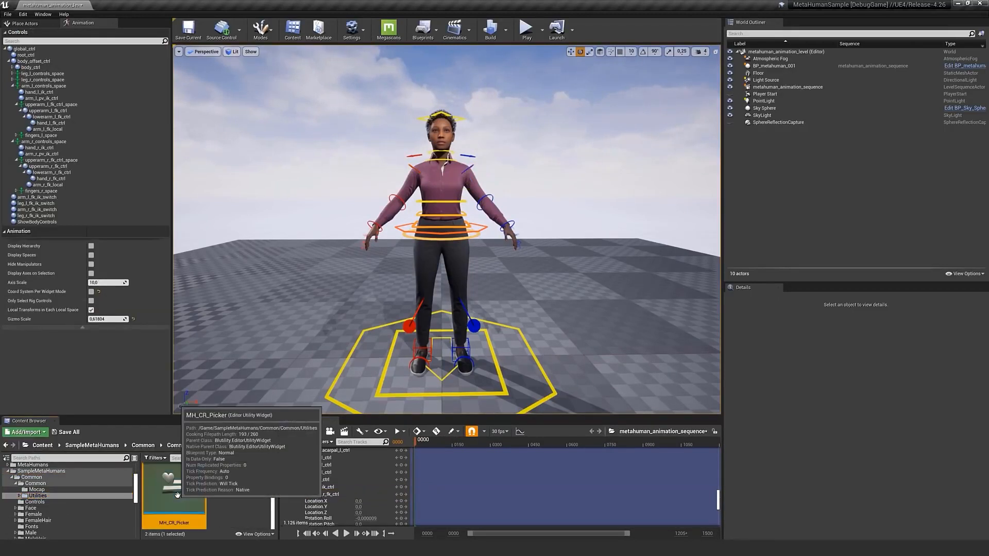
{"action": "right_click", "coordinate": [174, 488]}
{"action": "left_click", "coordinate": [220, 316]}
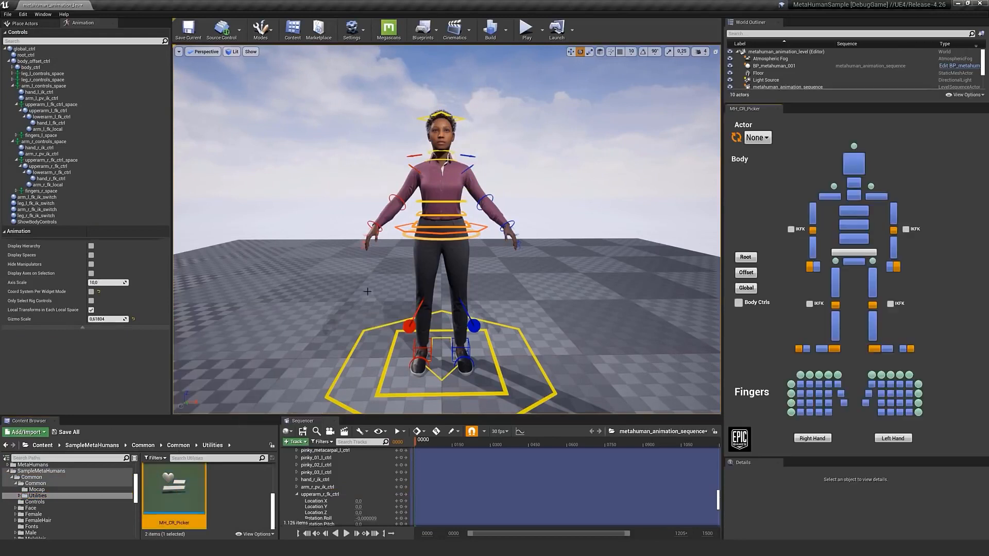
{"action": "left_click", "coordinate": [758, 138]}
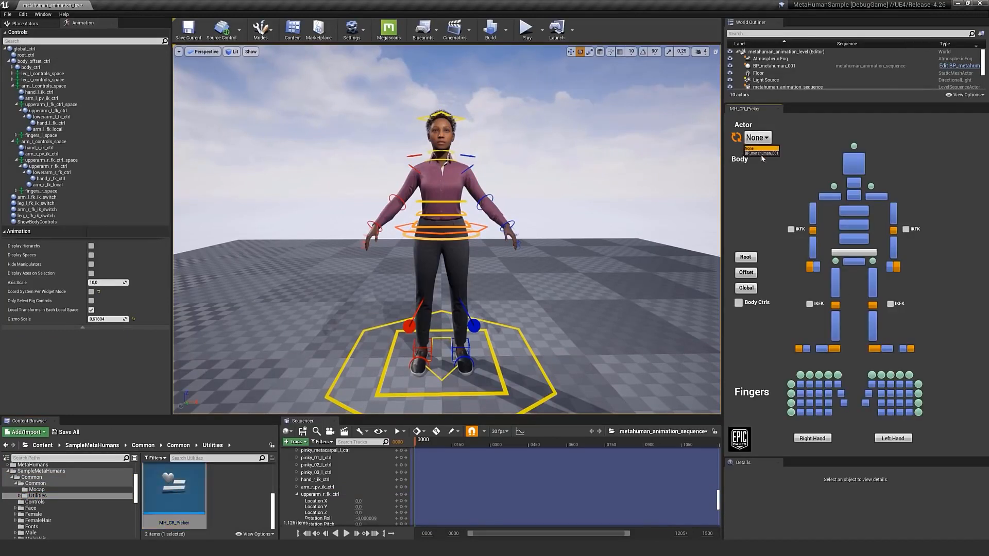
{"action": "left_click", "coordinate": [762, 154]}
Step: Use the picker to select the left shoulder, left forearm, left pinky, left index and right middle finger controls in turn
{"action": "left_click", "coordinate": [876, 196]}
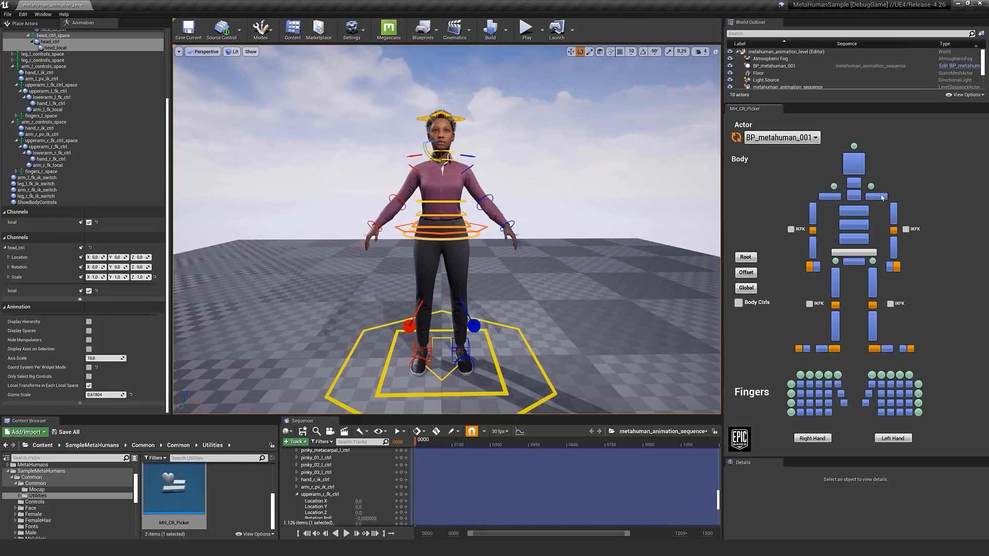
{"action": "left_click", "coordinate": [895, 249]}
{"action": "left_click", "coordinate": [909, 375]}
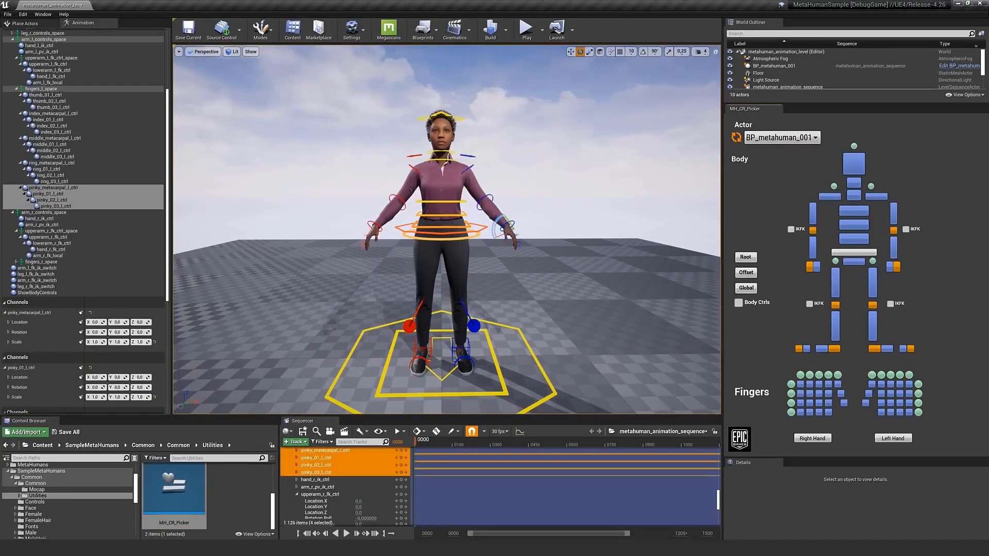
{"action": "key", "text": "f"}
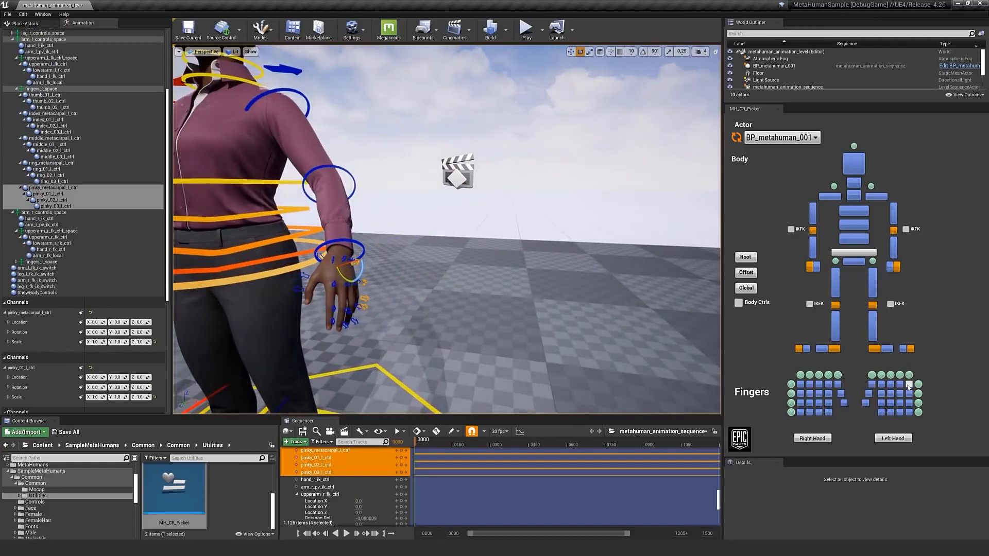
{"action": "left_click", "coordinate": [891, 375]}
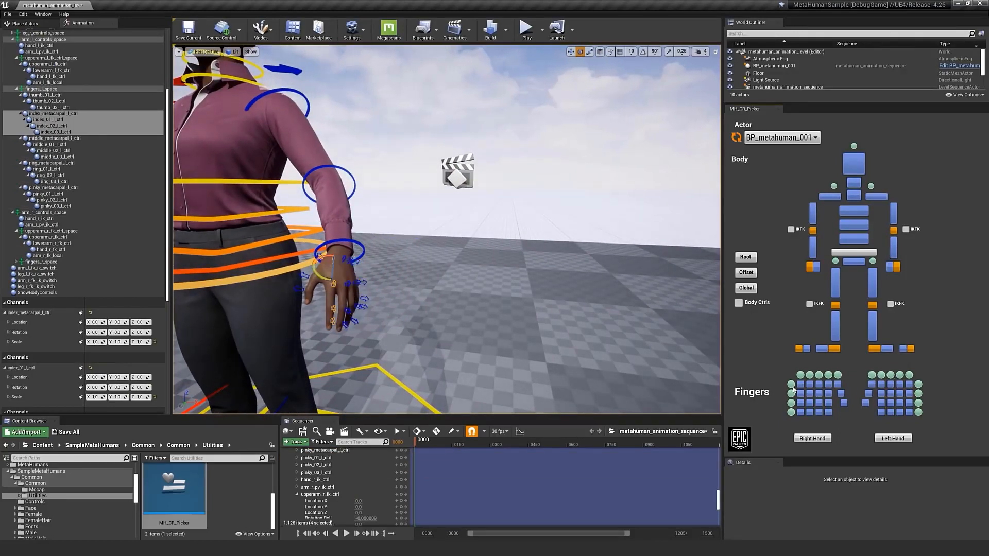
{"action": "left_click", "coordinate": [810, 375]}
Step: Enable Body Ctrls and the IKFK switches of both legs in the picker, with the whole character in view
{"action": "left_click", "coordinate": [739, 303]}
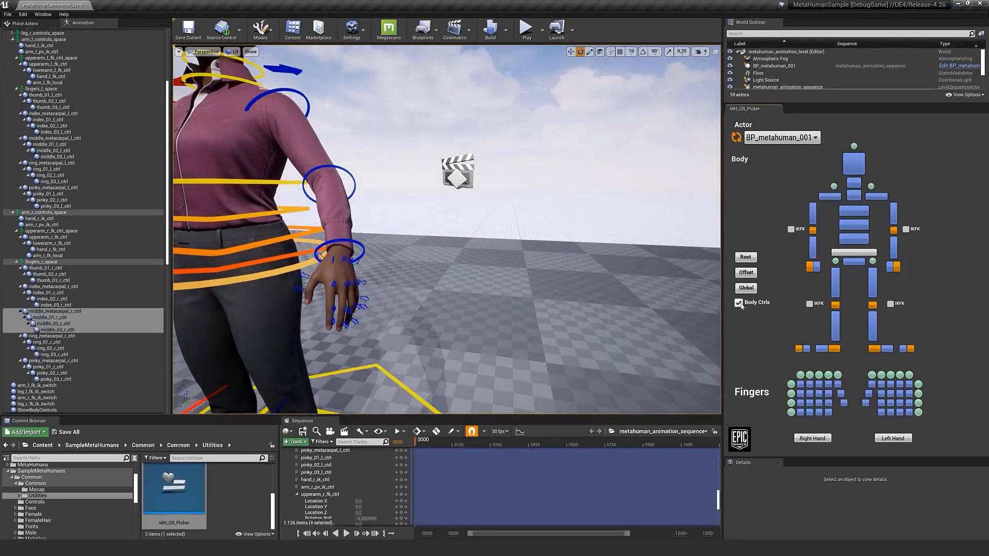
{"action": "scroll", "coordinate": [447, 229], "scroll_direction": "down", "scroll_amount": 3}
{"action": "left_click", "coordinate": [741, 304]}
{"action": "right_click_drag", "start_coordinate": [446, 229], "coordinate": [412, 229]}
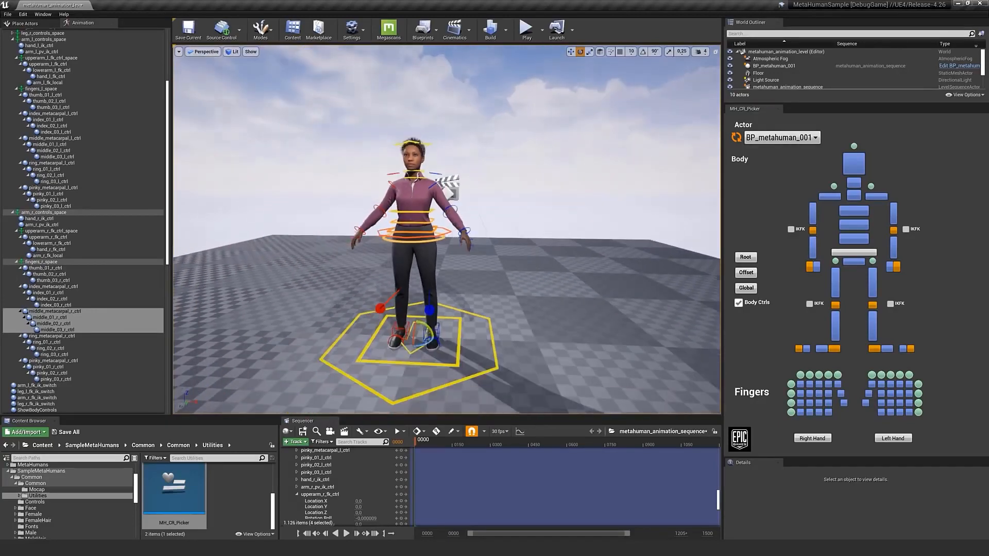
{"action": "left_click", "coordinate": [809, 304]}
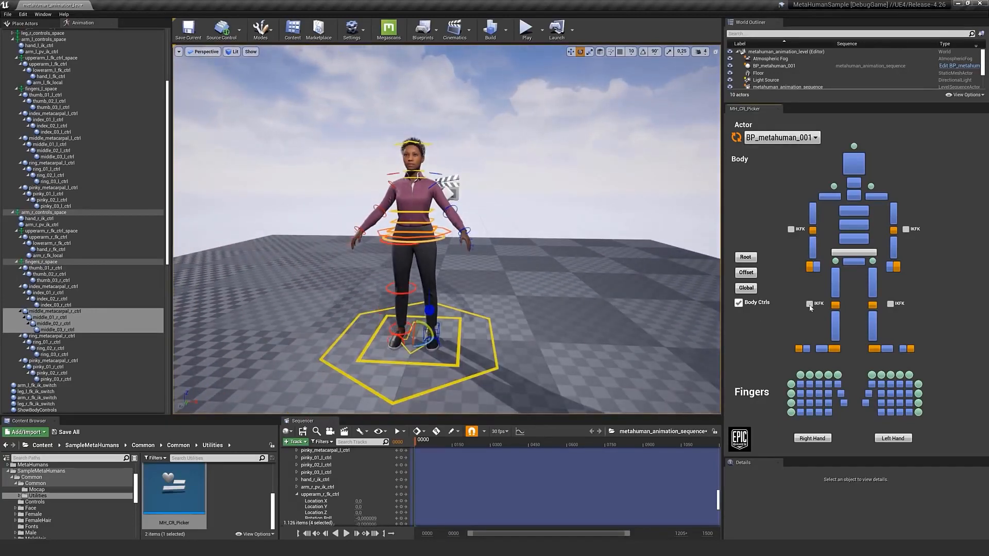
{"action": "left_click", "coordinate": [890, 304]}
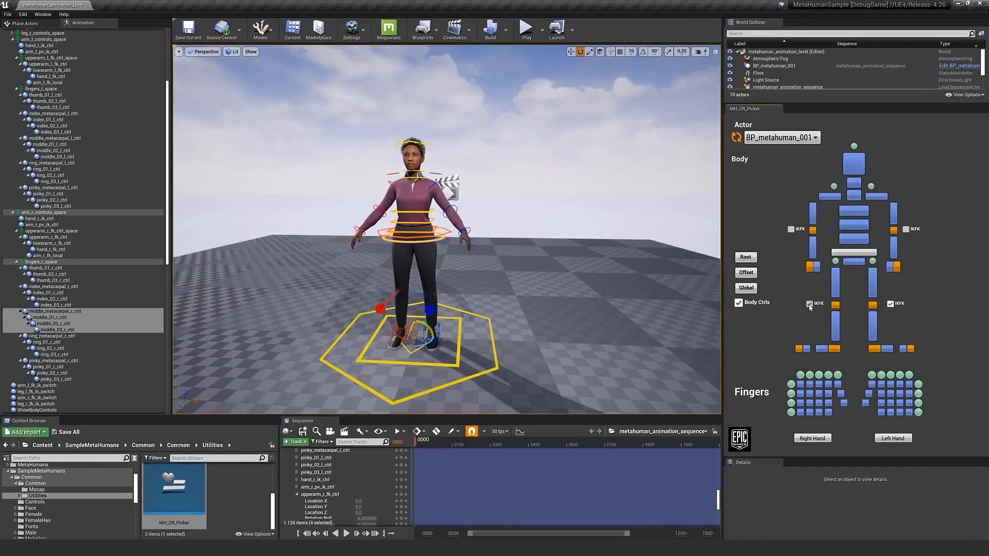
Step: Select the global control with the picker and toggle the arm and leg FK/IK switches among its Sequencer channels
{"action": "scroll", "coordinate": [515, 337], "scroll_direction": "up", "scroll_amount": 6}
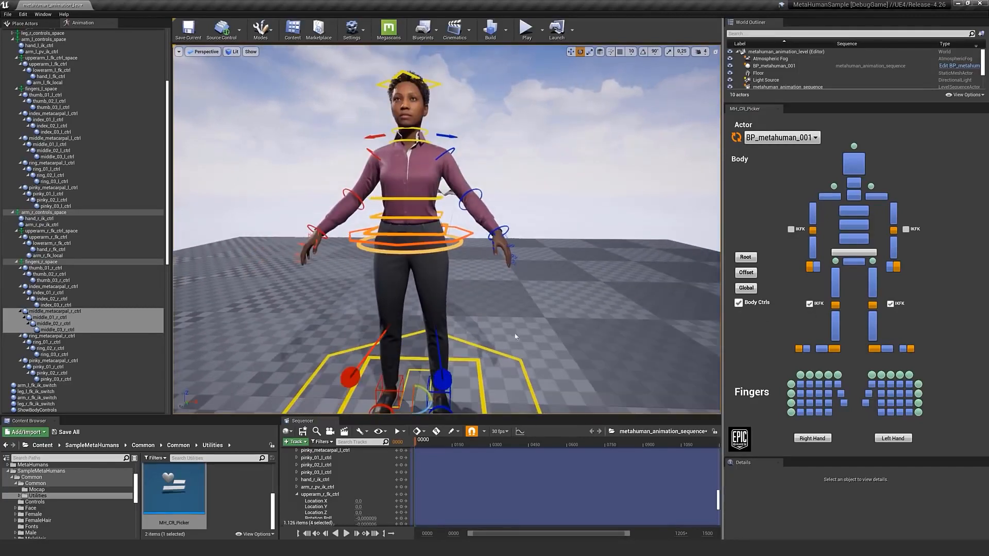
{"action": "left_click", "coordinate": [746, 288]}
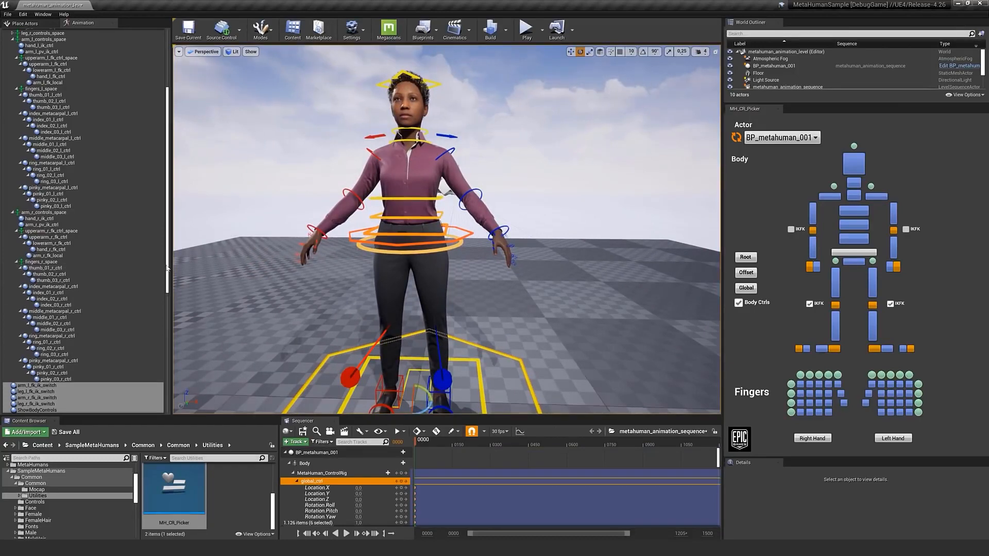
{"action": "left_click_drag", "start_coordinate": [168, 262], "coordinate": [191, 336]}
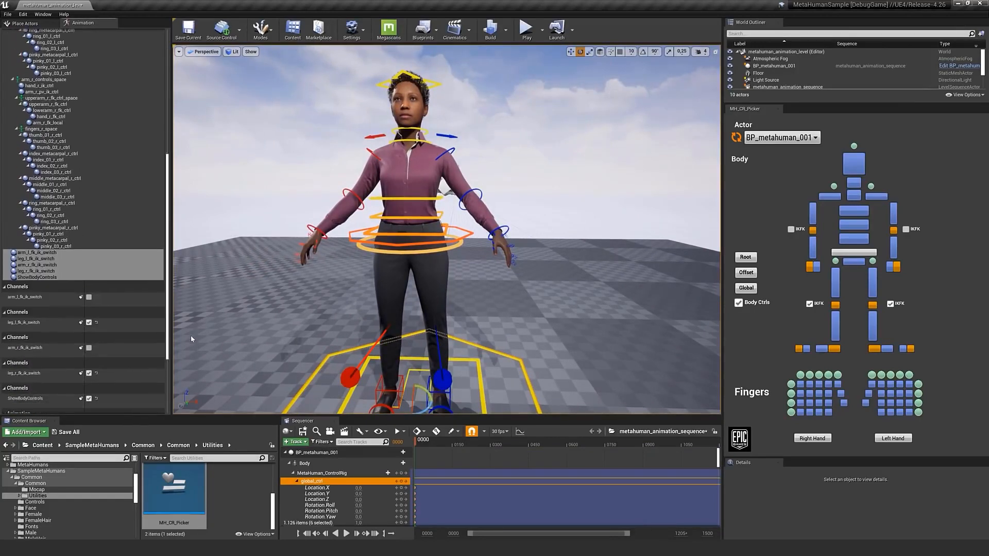
{"action": "scroll", "coordinate": [363, 500], "scroll_direction": "down", "scroll_amount": 3}
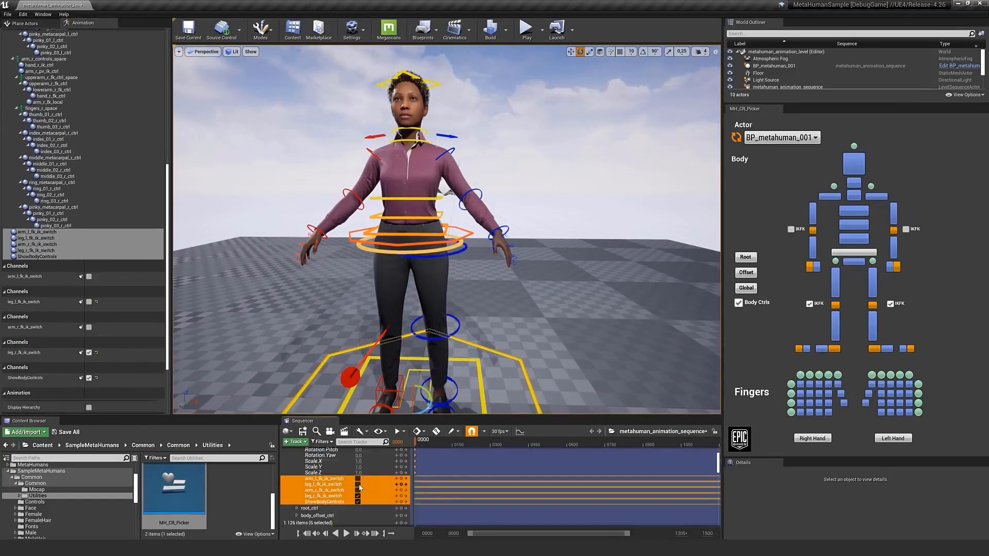
{"action": "left_click", "coordinate": [358, 490]}
{"action": "left_click", "coordinate": [358, 496]}
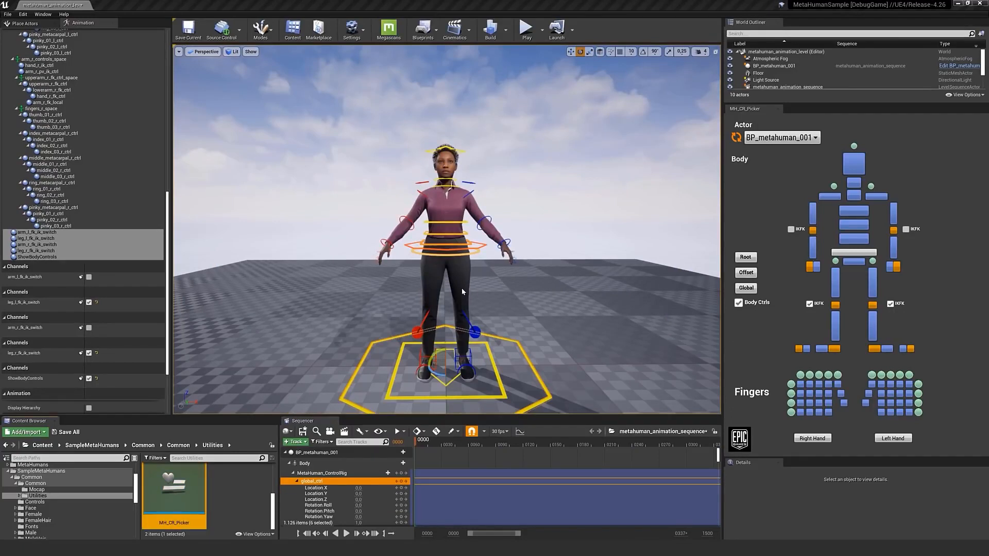
Step: Select all of the character's body controls at frame 0, and move the playhead to frame 20
{"action": "left_click_drag", "start_coordinate": [166, 215], "coordinate": [167, 252]}
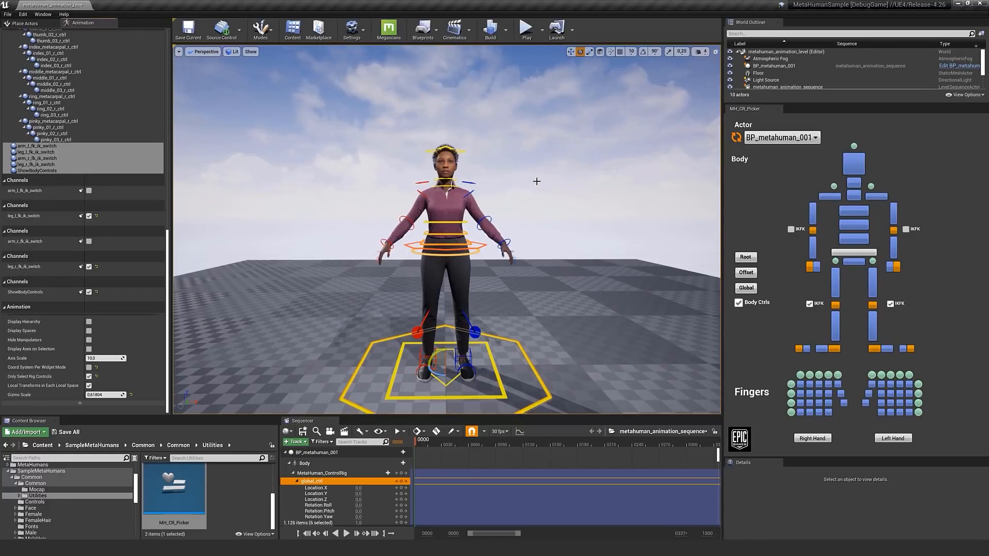
{"action": "left_click_drag", "start_coordinate": [581, 149], "coordinate": [327, 419], "text": "ctrl+alt"}
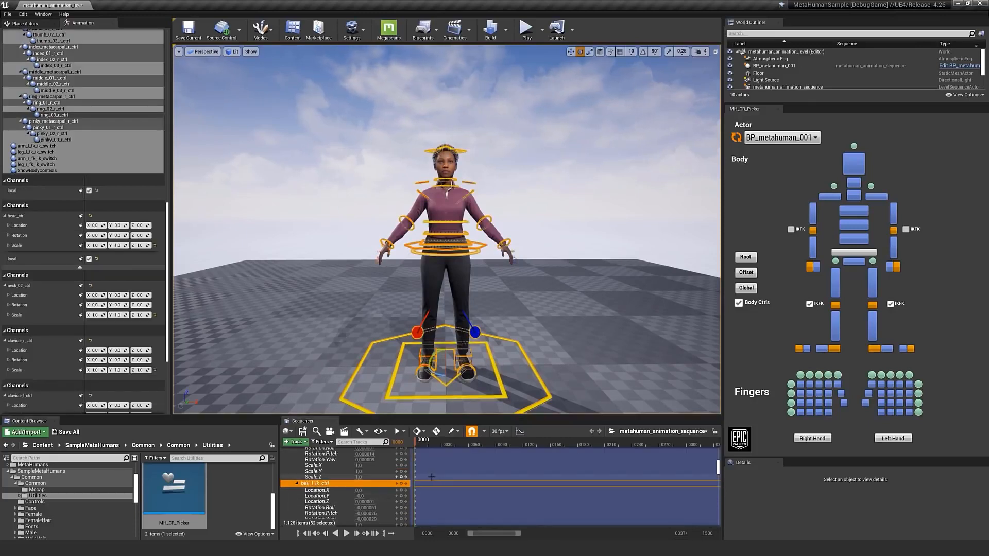
{"action": "left_click_drag", "start_coordinate": [416, 444], "coordinate": [432, 450]}
Step: Rotate the left upper arm and forearm FK controls into a raised wave pose and key them with the hand control at frame 20
{"action": "left_click", "coordinate": [470, 195]}
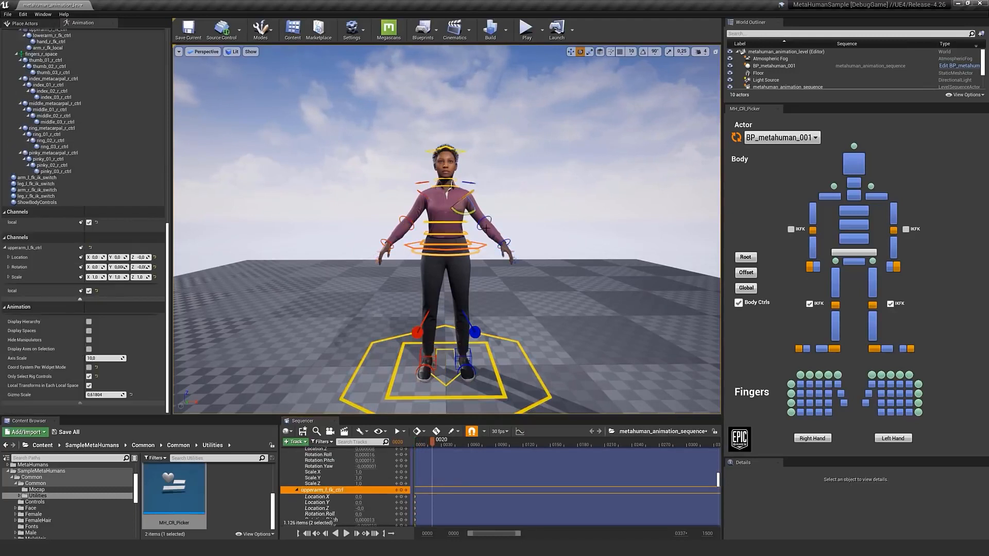
{"action": "left_click_drag", "start_coordinate": [459, 205], "coordinate": [521, 238]}
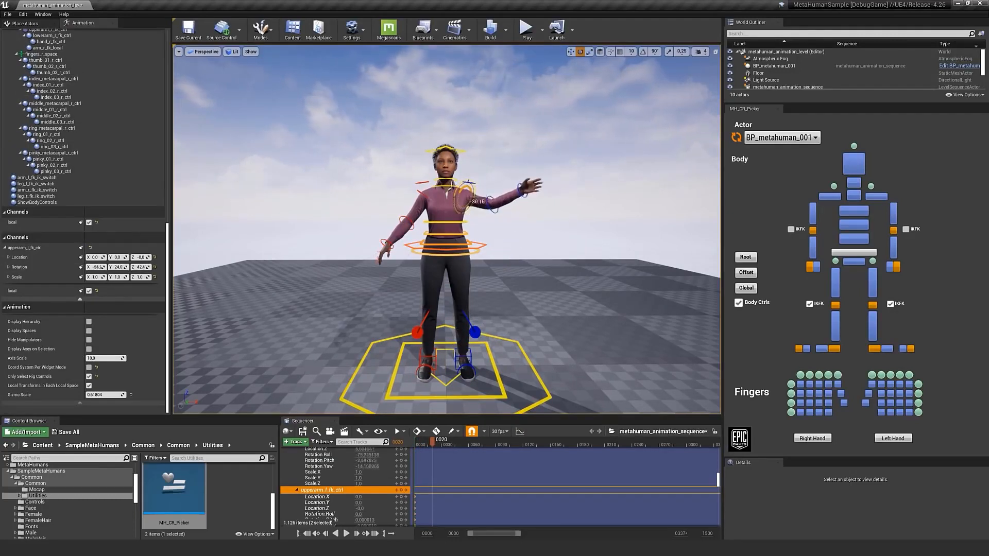
{"action": "left_click", "coordinate": [496, 212]}
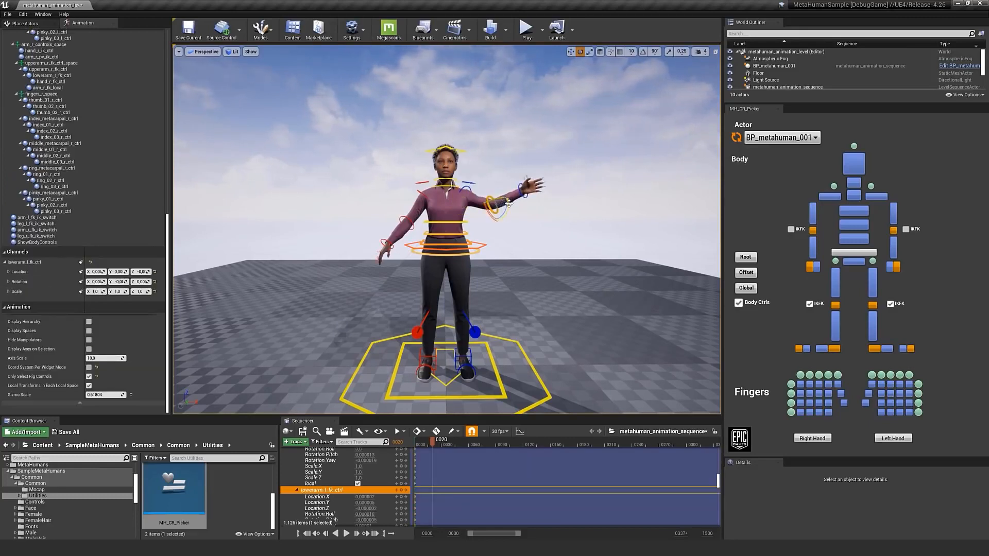
{"action": "left_click_drag", "start_coordinate": [508, 201], "coordinate": [507, 190]}
{"action": "left_click", "coordinate": [467, 188], "text": "shift"}
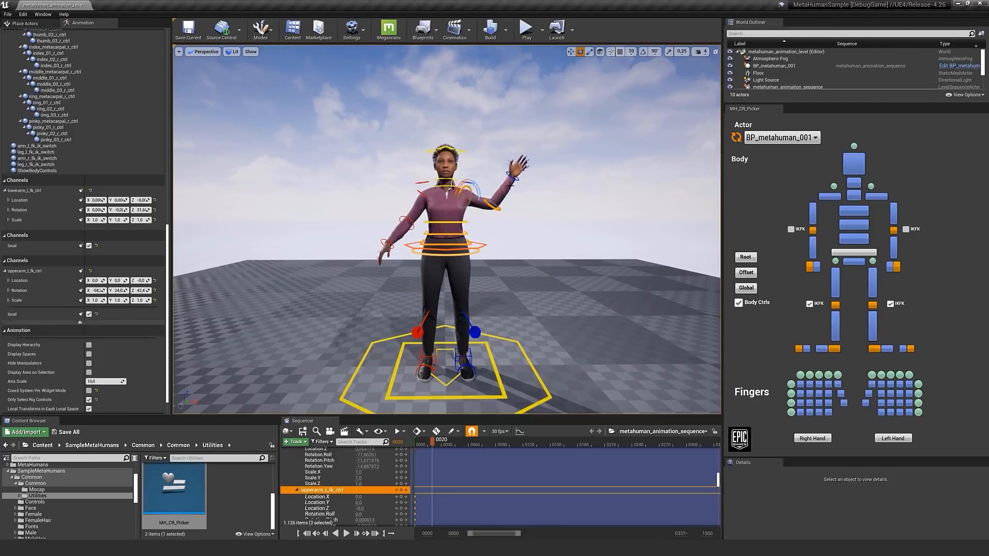
{"action": "left_click", "coordinate": [518, 180], "text": "shift"}
{"action": "key", "text": "s"}
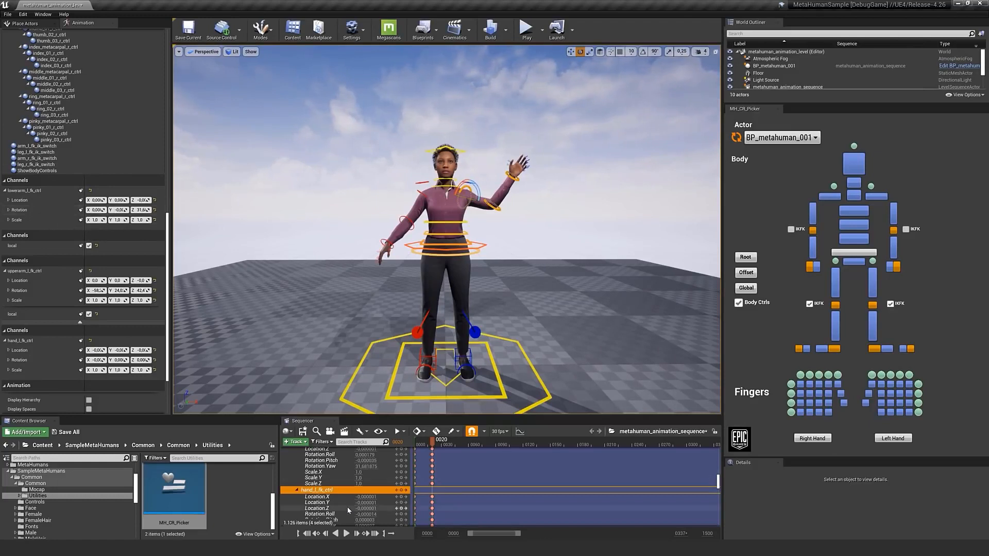
Step: Select the global control and turn on arm_l_fk_ik_switch at frame 20 to switch the left arm to IK
{"action": "scroll", "coordinate": [348, 510], "scroll_direction": "up", "scroll_amount": 1}
{"action": "scroll", "coordinate": [348, 511], "scroll_direction": "down", "scroll_amount": 5}
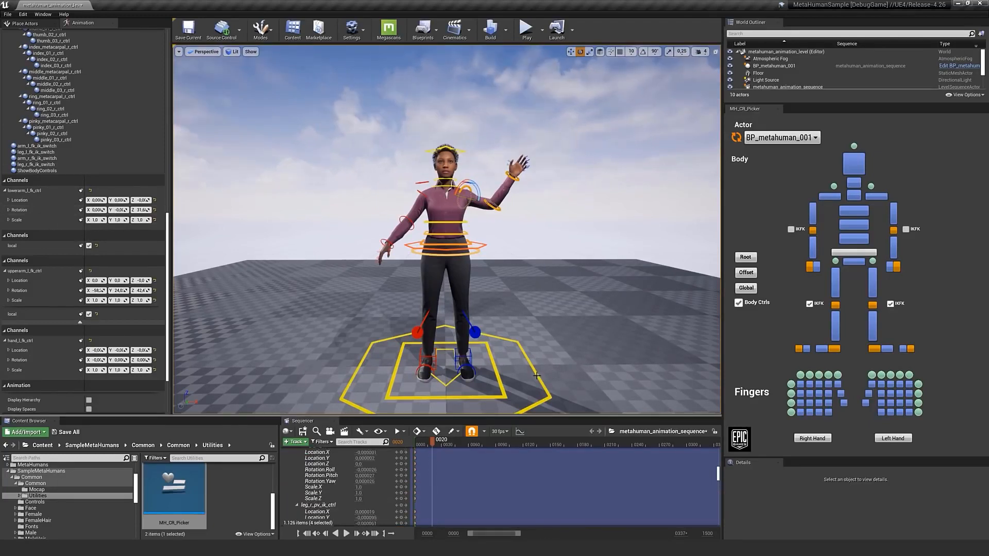
{"action": "left_click", "coordinate": [537, 376]}
{"action": "scroll", "coordinate": [375, 496], "scroll_direction": "down", "scroll_amount": 4}
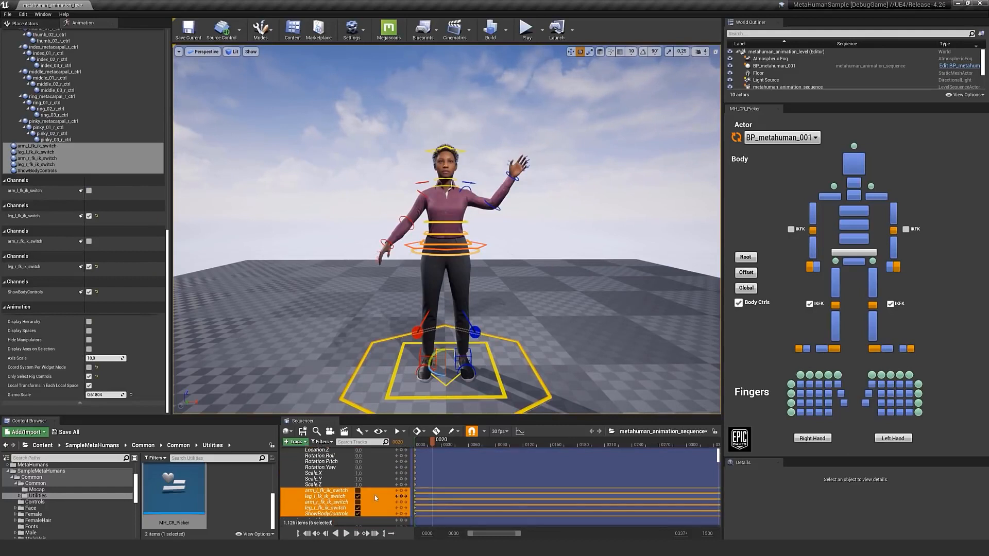
{"action": "scroll", "coordinate": [368, 494], "scroll_direction": "down", "scroll_amount": 1}
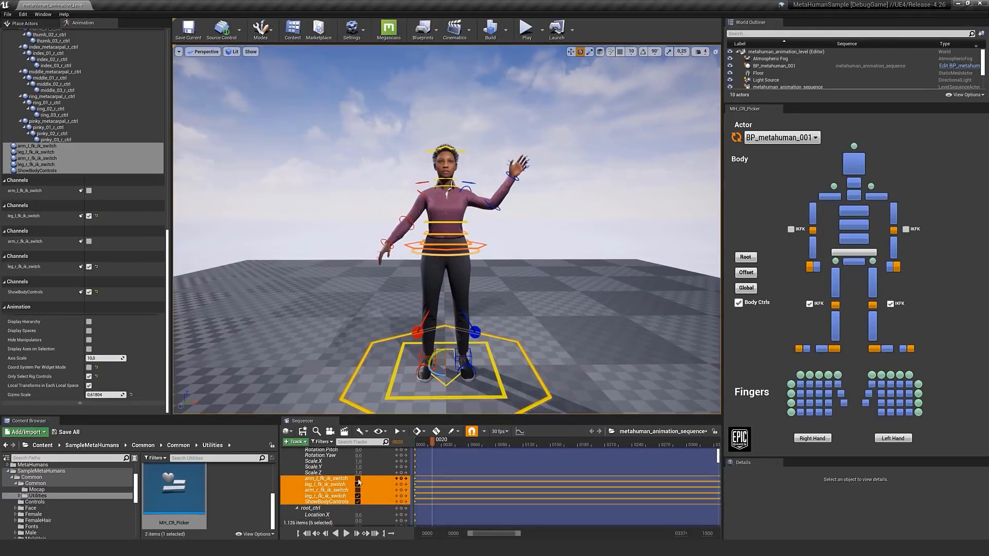
{"action": "left_click", "coordinate": [358, 479]}
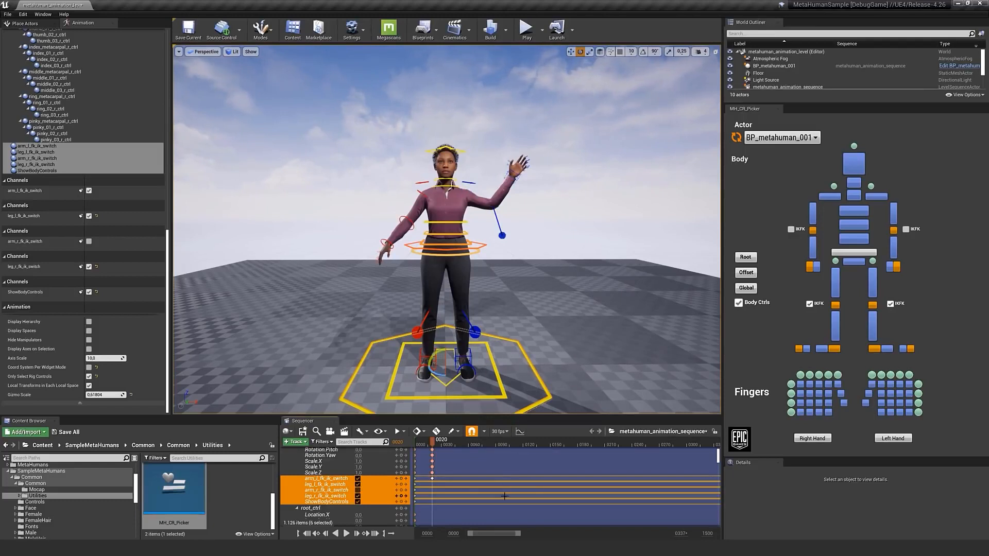
{"action": "scroll", "coordinate": [438, 493], "scroll_direction": "up", "scroll_amount": 3}
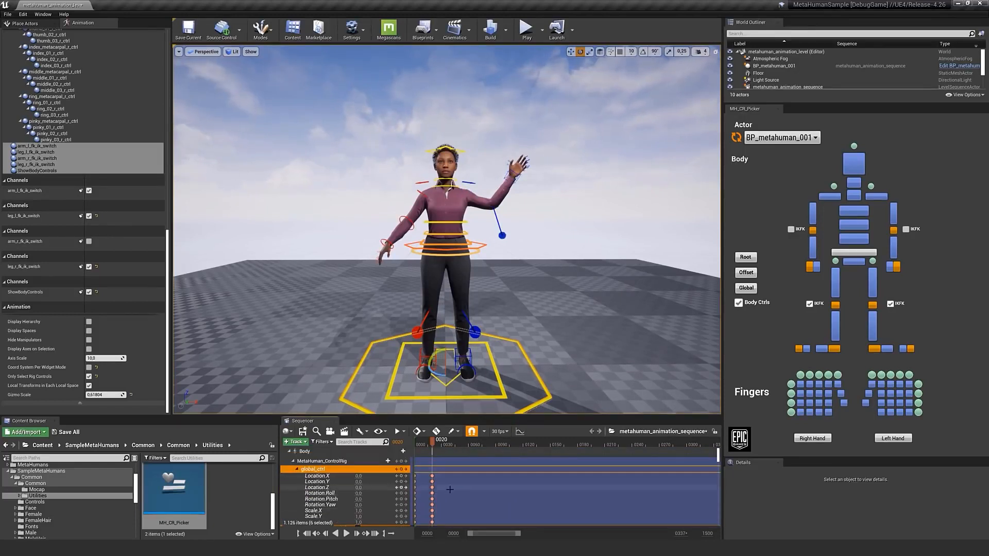
{"action": "scroll", "coordinate": [438, 493], "scroll_direction": "down", "scroll_amount": 3}
{"action": "scroll", "coordinate": [450, 490], "scroll_direction": "up", "scroll_amount": 3}
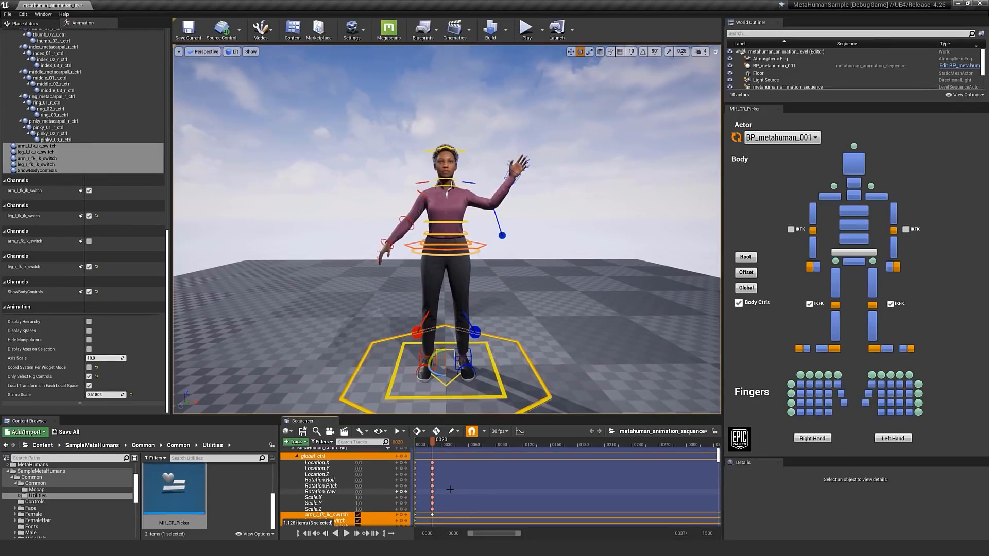
Step: At frame 37, rotate and bring the left hand IK control in towards the head, and key it with the arm pole vector control
{"action": "key", "text": "space"}
{"action": "key", "text": "space"}
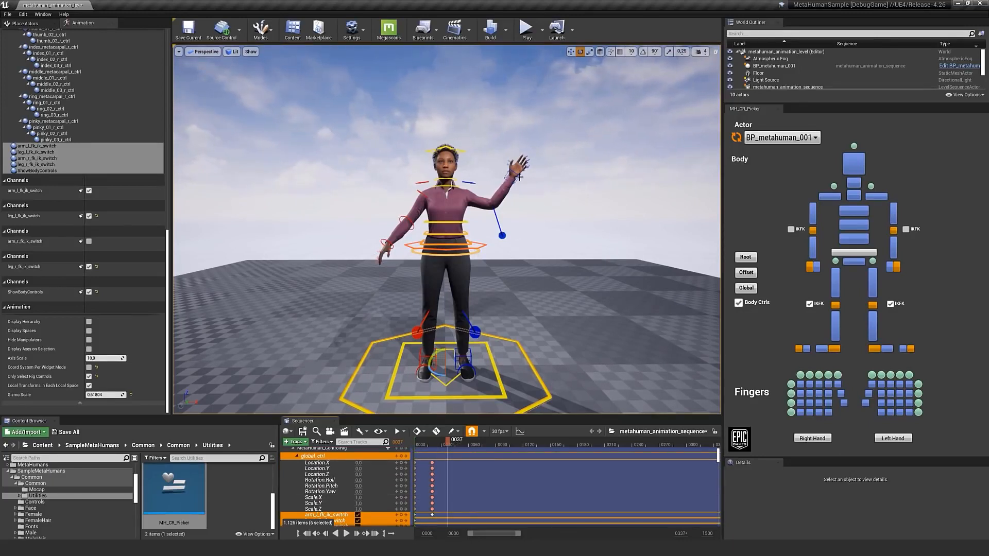
{"action": "left_click", "coordinate": [519, 177]}
{"action": "left_click_drag", "start_coordinate": [515, 170], "coordinate": [496, 143]}
{"action": "left_click", "coordinate": [503, 235], "text": "shift"}
{"action": "key", "text": "s"}
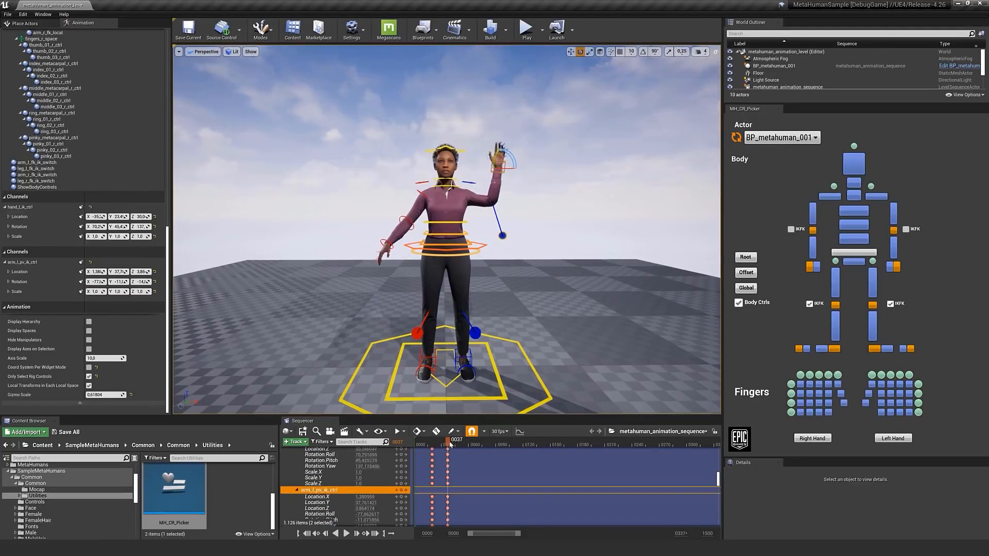
Step: At frame 49, pose the left hand IK control back outward, key it with the arm pole vector control, and scrub onward
{"action": "left_click_drag", "start_coordinate": [448, 444], "coordinate": [459, 446]}
{"action": "key", "text": "w"}
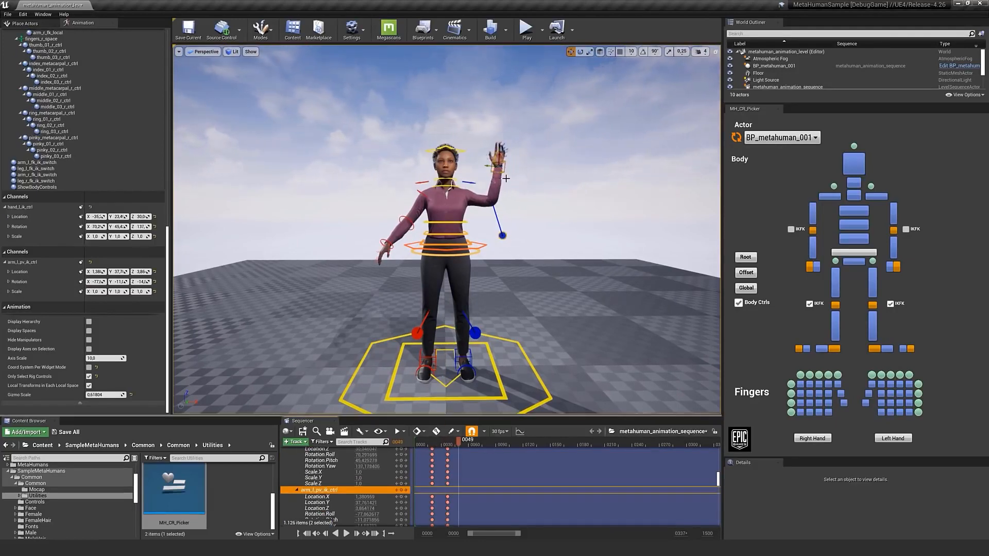
{"action": "left_click", "coordinate": [503, 172]}
{"action": "left_click_drag", "start_coordinate": [499, 156], "coordinate": [500, 177]}
{"action": "key", "text": "e"}
{"action": "key", "text": "w"}
{"action": "left_click", "coordinate": [503, 236], "text": "shift"}
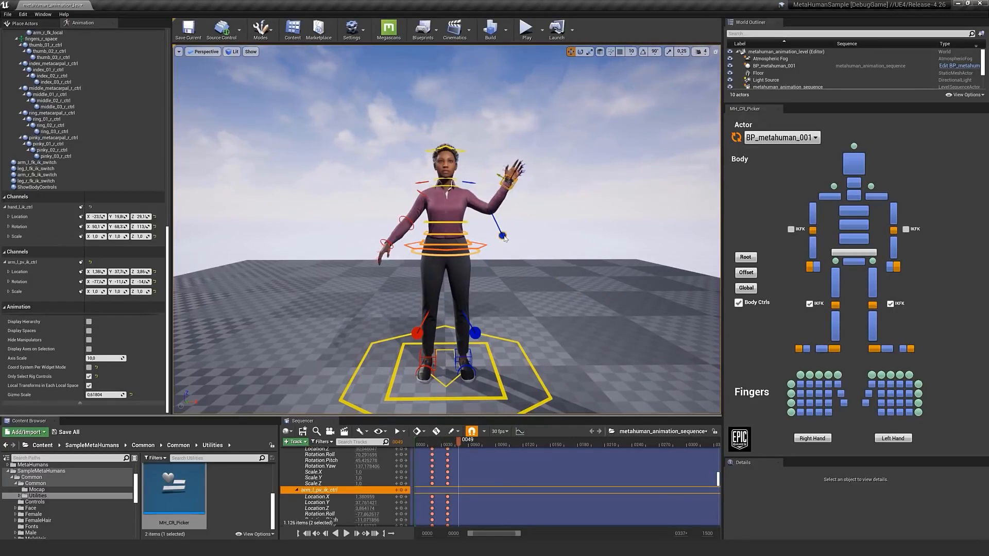
{"action": "mouse_move", "coordinate": [459, 443]}
{"action": "left_mouse_down"}
{"action": "mouse_move", "coordinate": [431, 443]}
{"action": "mouse_move", "coordinate": [466, 443]}
{"action": "left_mouse_up"}
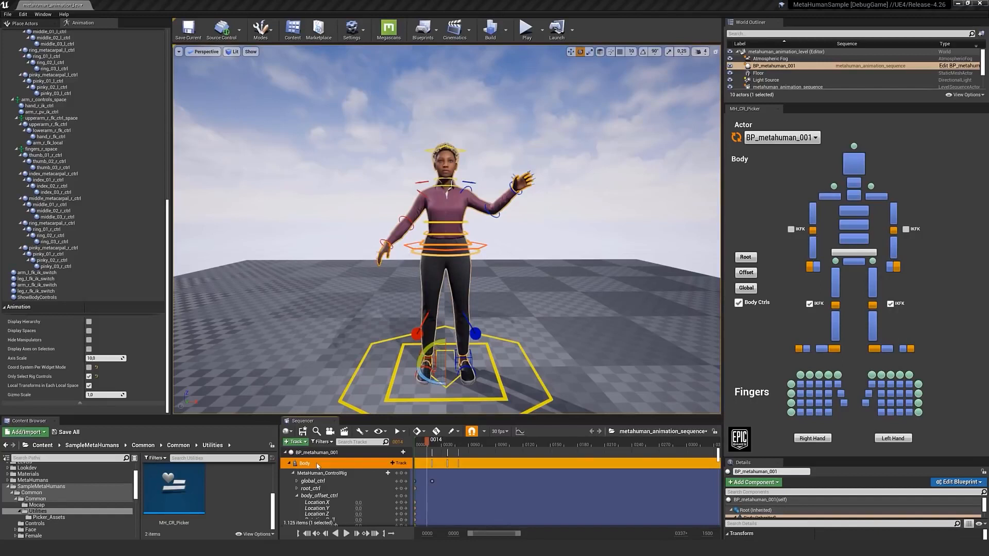
Step: Start creating a linked animation sequence from the Body track and choose the SampleMetaHumans/metahuman_001/Animations folder for it
{"action": "right_click", "coordinate": [317, 466]}
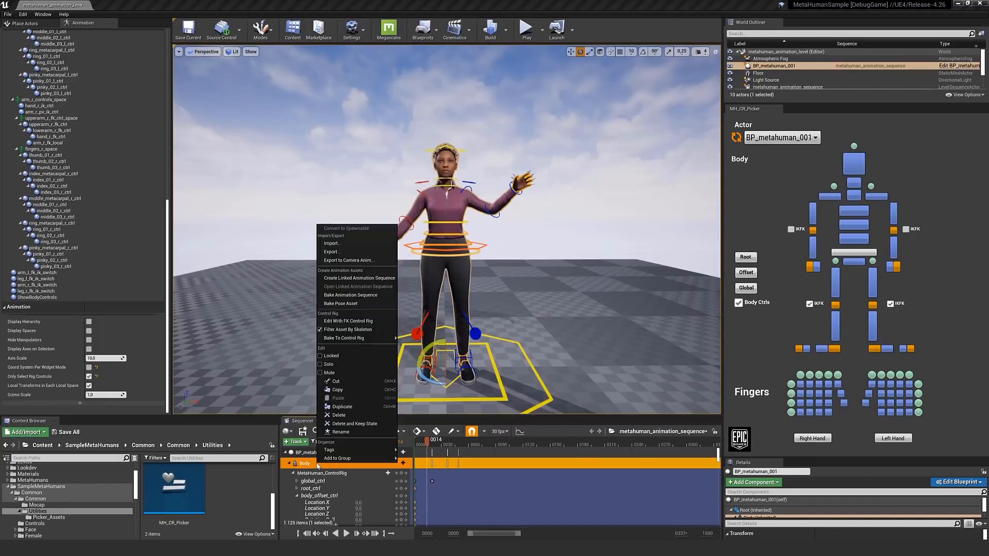
{"action": "left_click", "coordinate": [349, 279]}
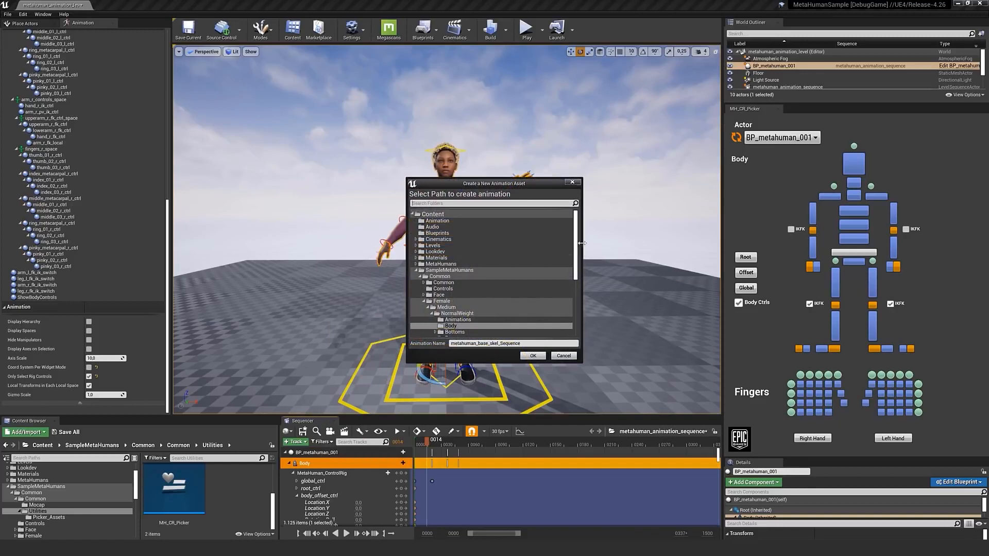
{"action": "left_click_drag", "start_coordinate": [577, 244], "coordinate": [578, 298]}
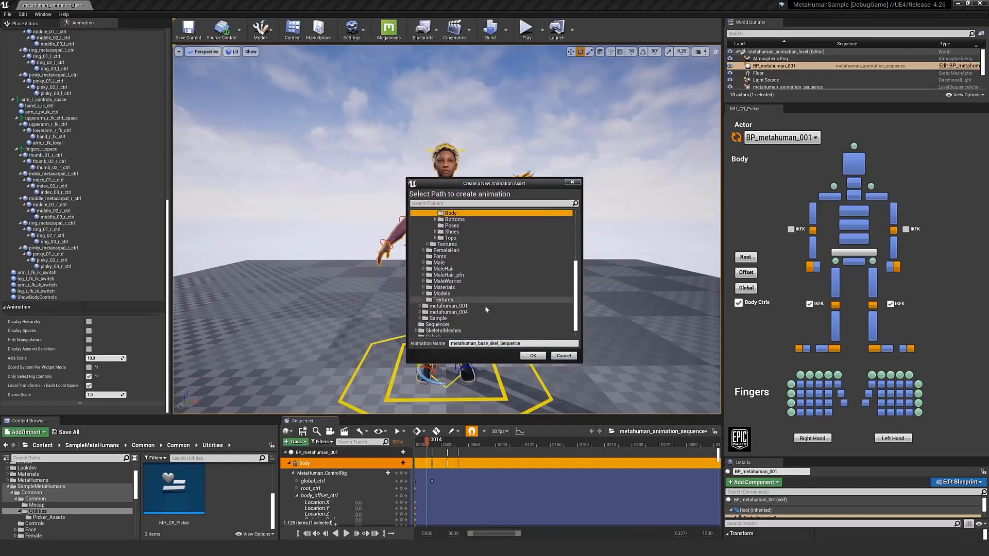
{"action": "left_click", "coordinate": [420, 305]}
{"action": "left_click", "coordinate": [447, 307]}
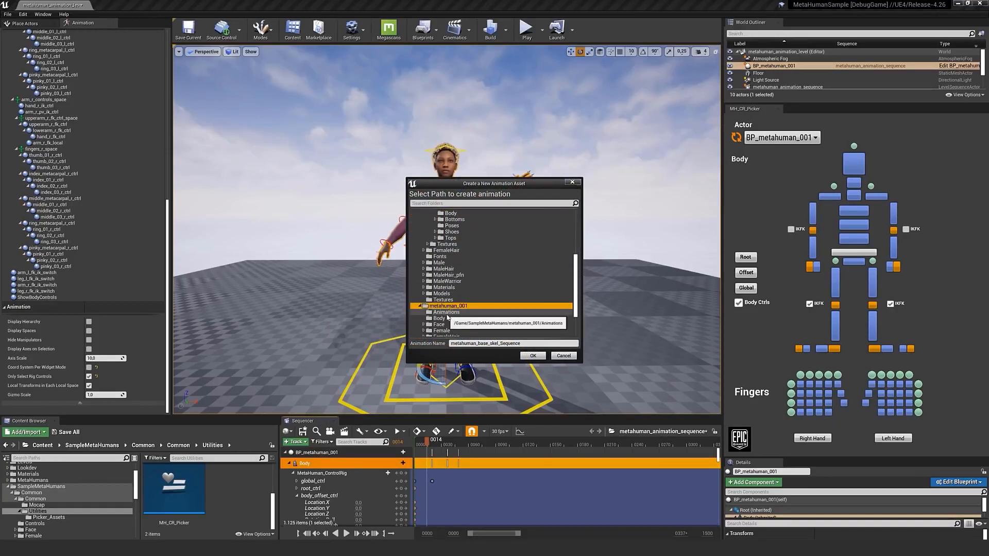
{"action": "left_click", "coordinate": [446, 313]}
Step: Name the new animation metahuman_wave and export it to an animation sequence
{"action": "left_click_drag", "start_coordinate": [521, 344], "coordinate": [478, 344]}
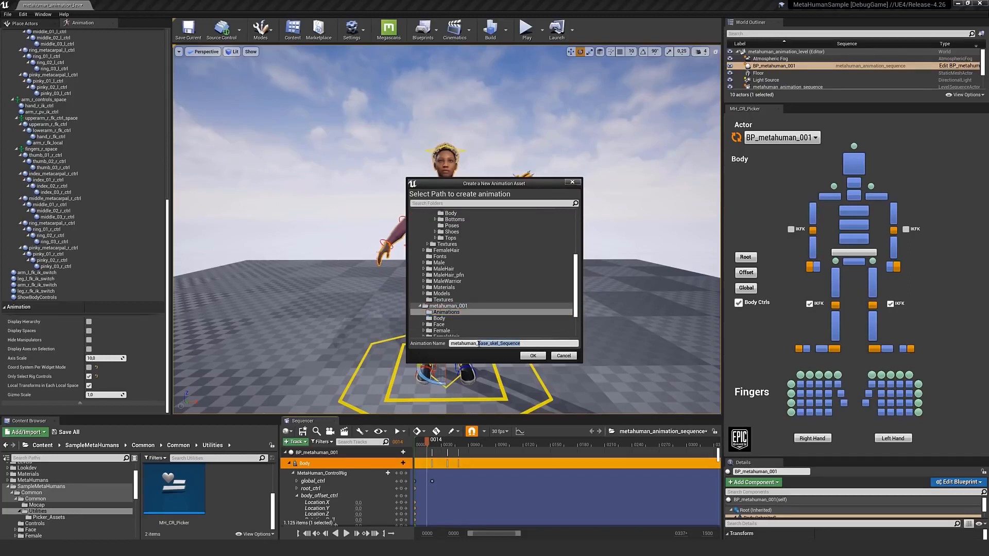
{"action": "key", "text": "BackSpace"}
{"action": "left_click", "coordinate": [533, 356]}
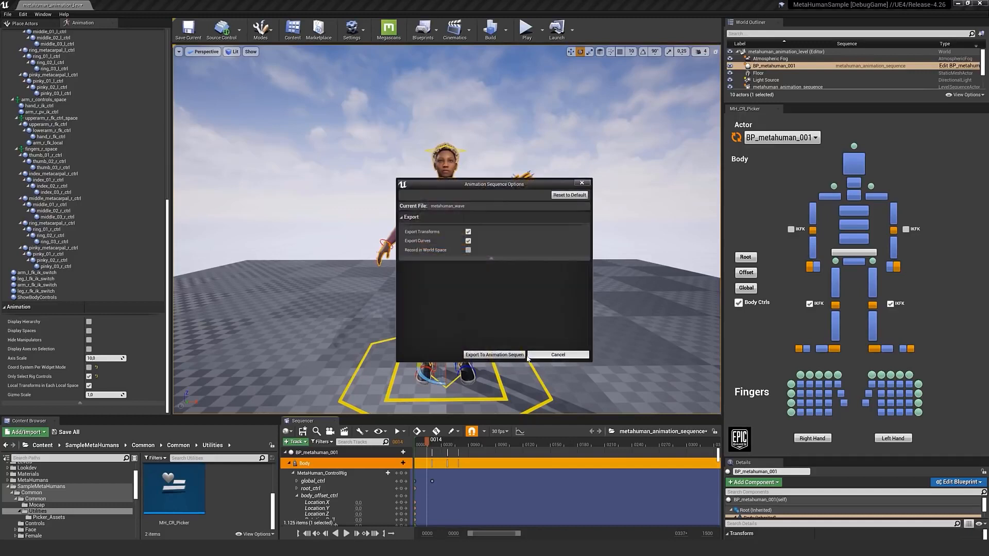
{"action": "left_click", "coordinate": [514, 355]}
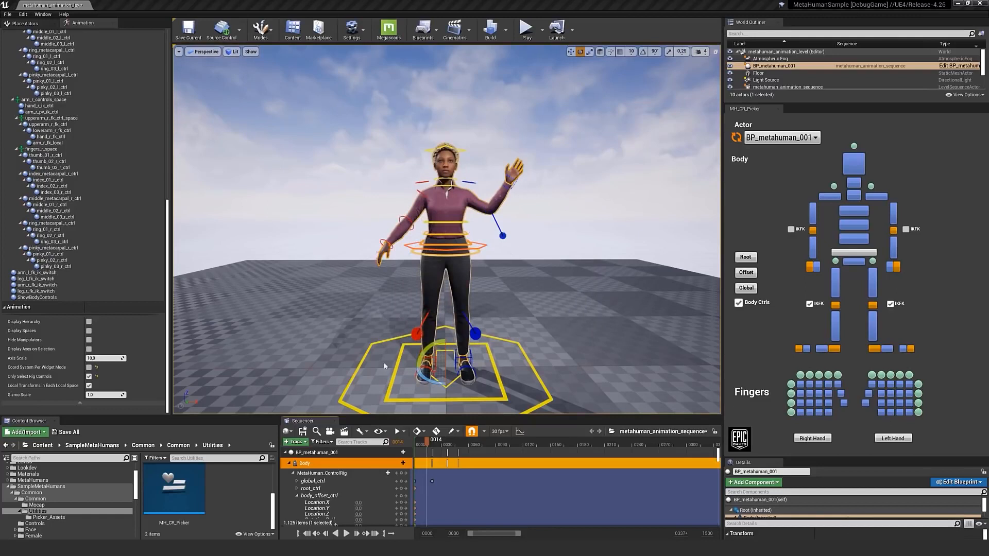
Step: Close the Sequencer, browse to the metahuman_001/Animations folder and open the metahuman_wave animation sequence
{"action": "left_click", "coordinate": [335, 421]}
{"action": "scroll", "coordinate": [98, 497], "scroll_direction": "down", "scroll_amount": 5}
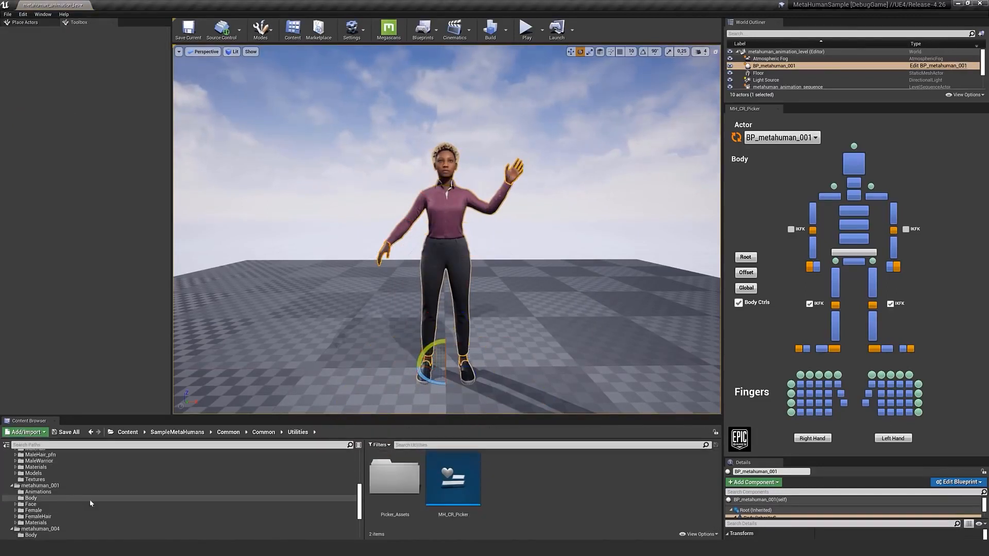
{"action": "left_click", "coordinate": [38, 492]}
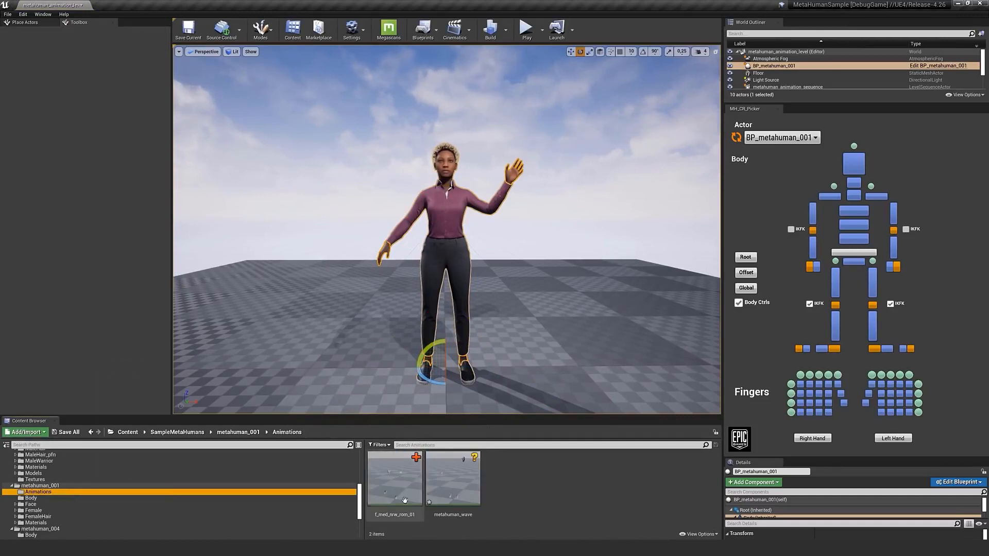
{"action": "mouse_move", "coordinate": [460, 502]}
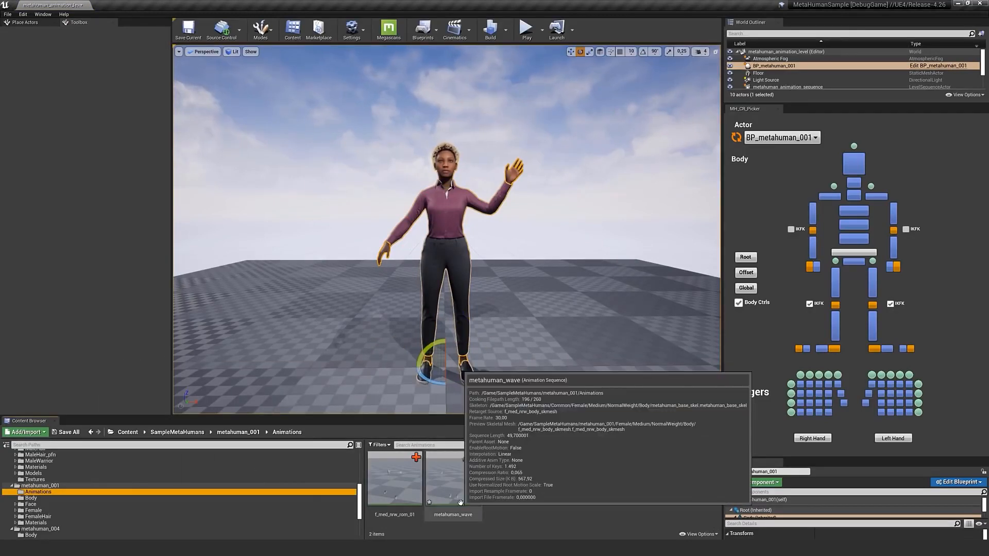
{"action": "double_click", "coordinate": [462, 490]}
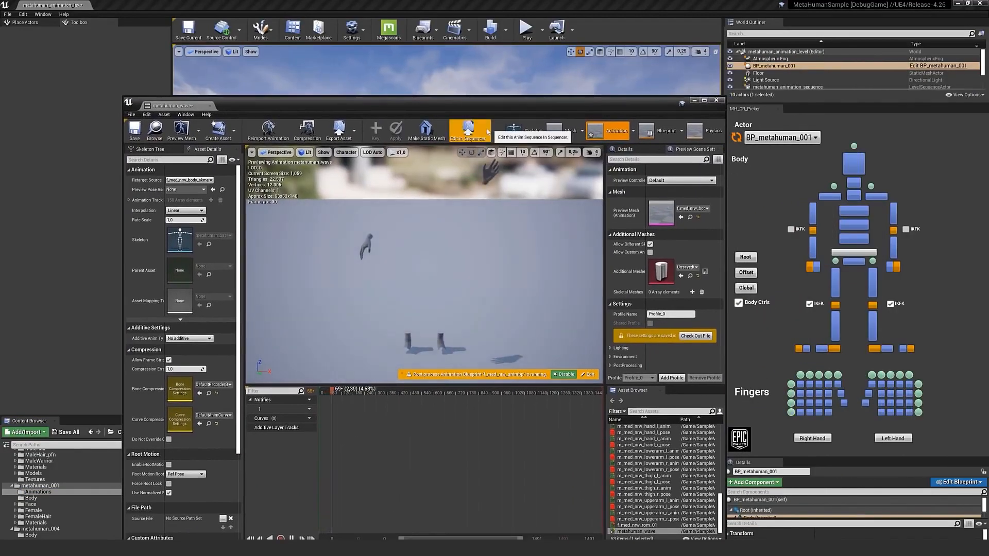
Step: Open the level sequence linked to metahuman_wave, minimize the animation editor window, and scrub through the wave
{"action": "left_click", "coordinate": [487, 131]}
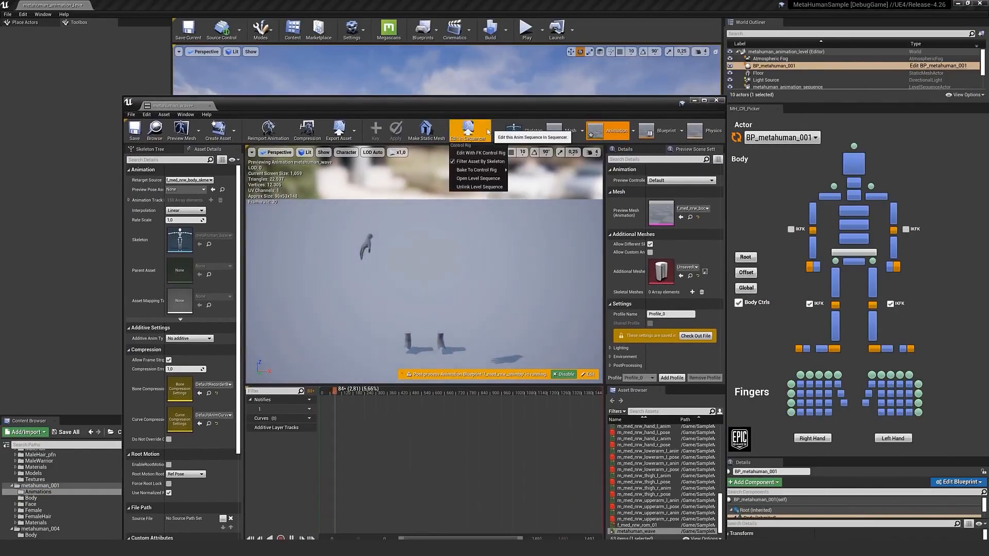
{"action": "left_click", "coordinate": [479, 179]}
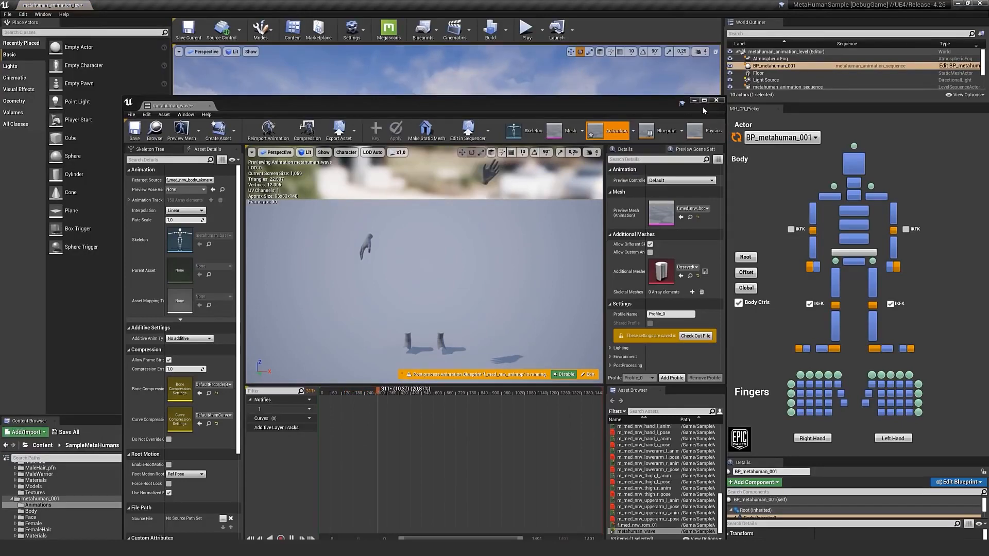
{"action": "left_click", "coordinate": [695, 101]}
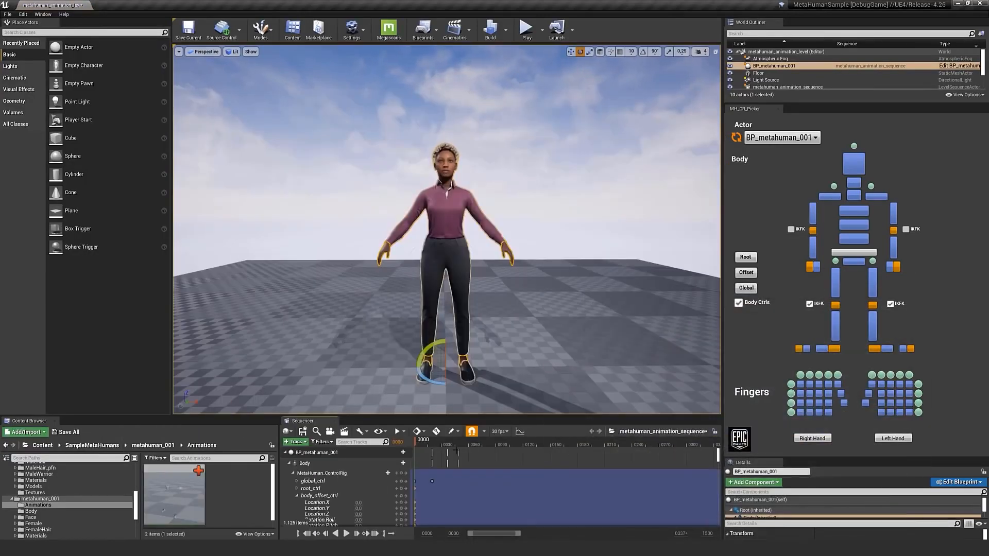
{"action": "left_click", "coordinate": [439, 444]}
{"action": "mouse_move", "coordinate": [444, 447]}
{"action": "left_mouse_down"}
{"action": "mouse_move", "coordinate": [429, 446]}
{"action": "mouse_move", "coordinate": [461, 454]}
{"action": "left_mouse_up"}
Step: Collapse the MetaHuman_ControlRig track, return the playhead to the start, and delete that track from Body
{"action": "left_click", "coordinate": [359, 473]}
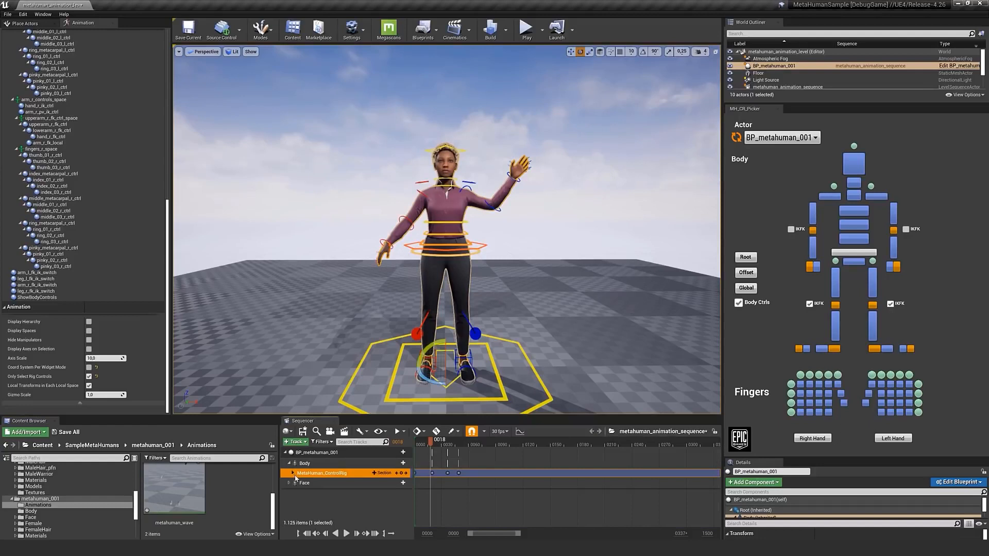
{"action": "left_click", "coordinate": [335, 500]}
{"action": "left_click", "coordinate": [329, 475]}
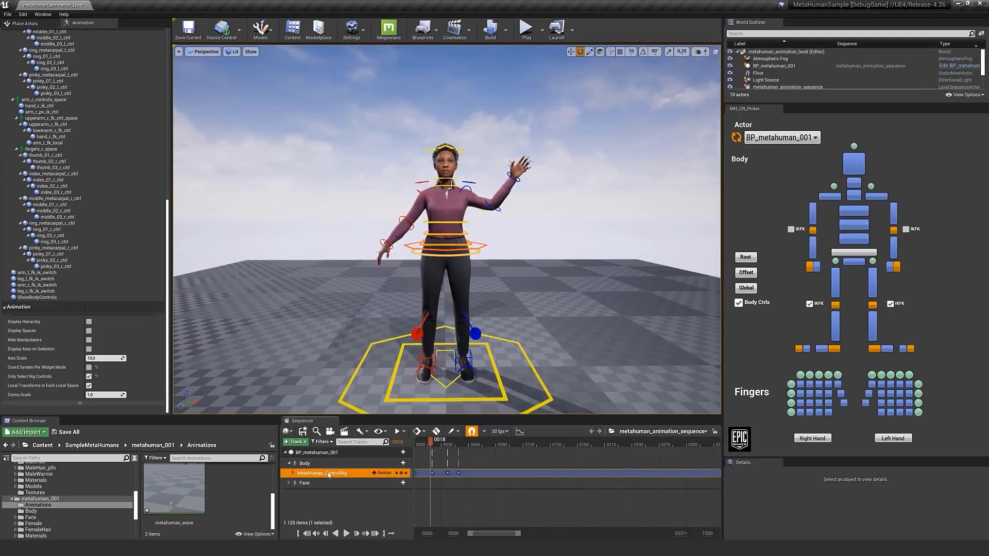
{"action": "left_click_drag", "start_coordinate": [427, 443], "coordinate": [417, 444]}
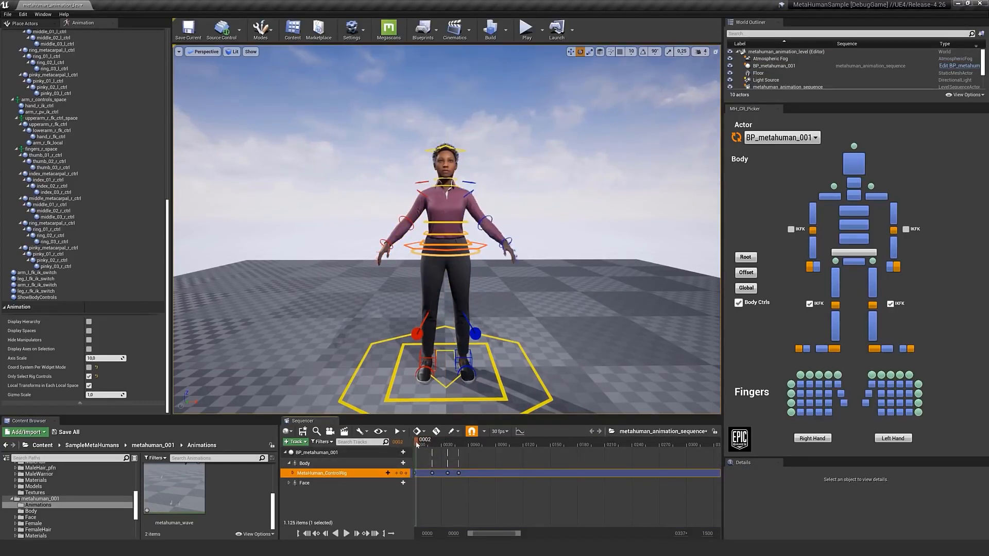
{"action": "left_click", "coordinate": [340, 464]}
{"action": "left_click", "coordinate": [332, 475]}
{"action": "key", "text": "Delete"}
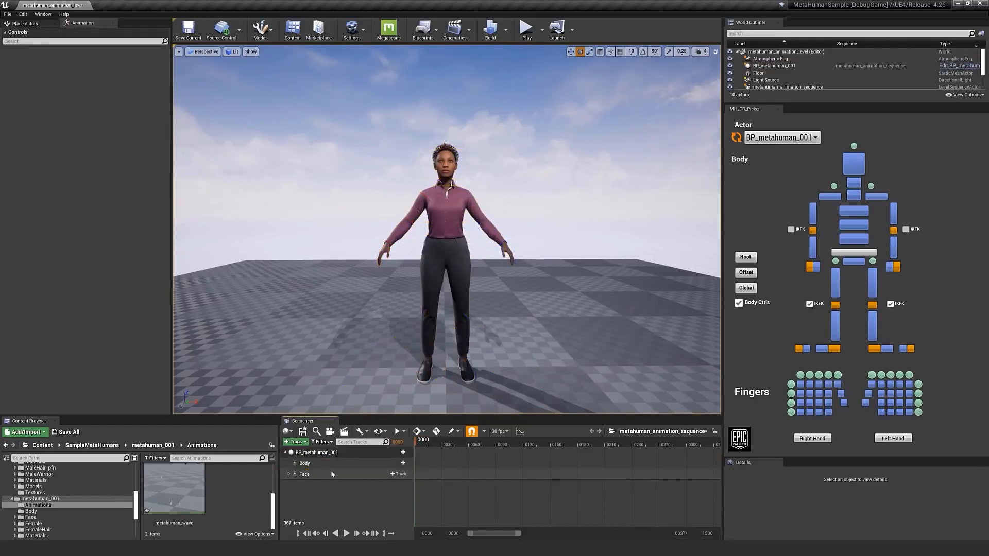
Step: Add the f_med_nrw_rom_01 animation to the Body track, widen the visible timeline range, and scrub through the animation
{"action": "left_click", "coordinate": [385, 466]}
{"action": "left_click", "coordinate": [399, 463]}
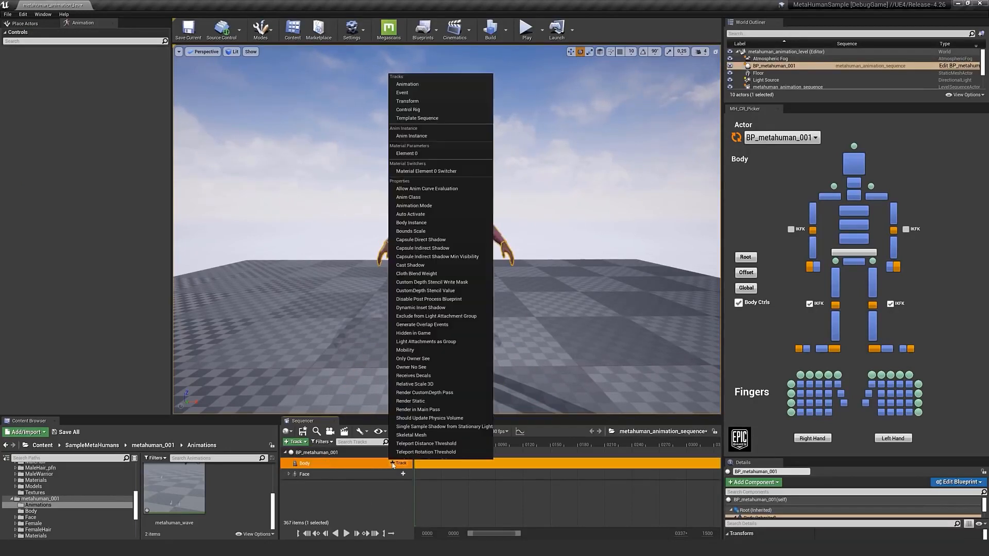
{"action": "mouse_move", "coordinate": [490, 84]}
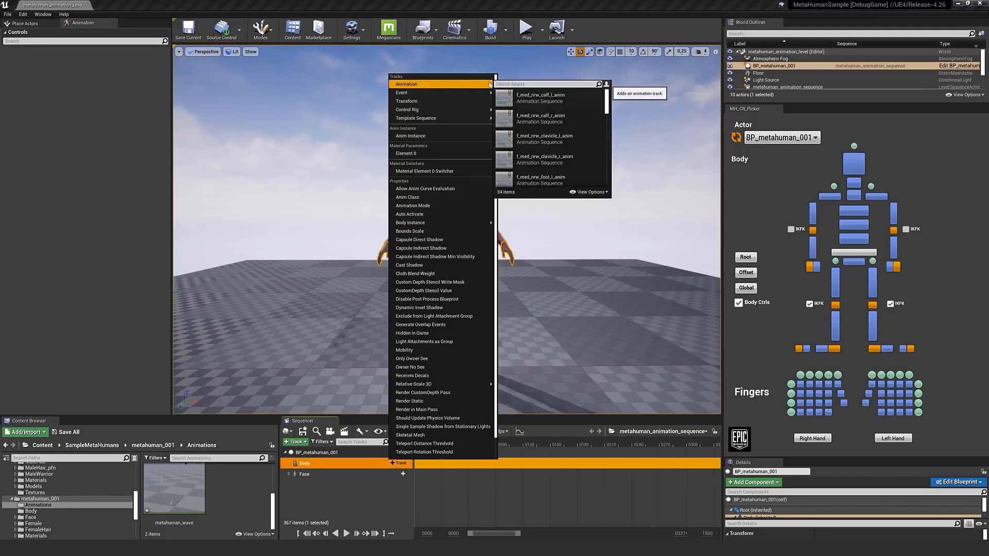
{"action": "type", "text": "r"}
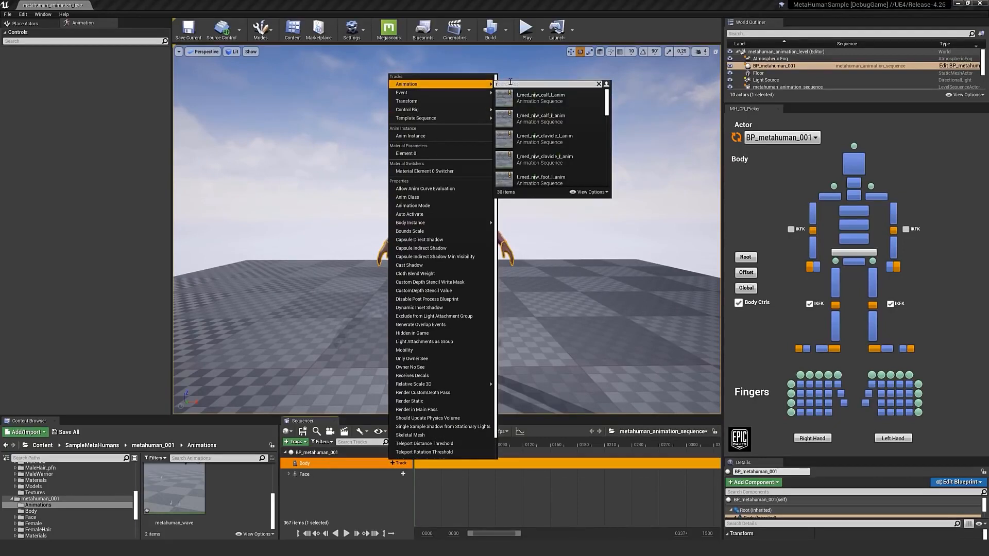
{"action": "type", "text": "om"}
{"action": "left_click", "coordinate": [562, 95]}
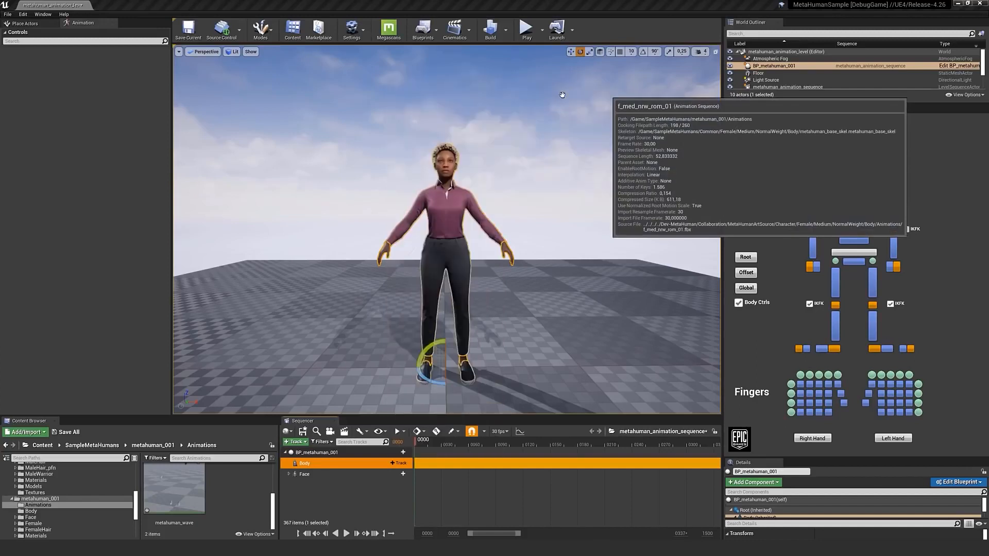
{"action": "left_click", "coordinate": [562, 96]}
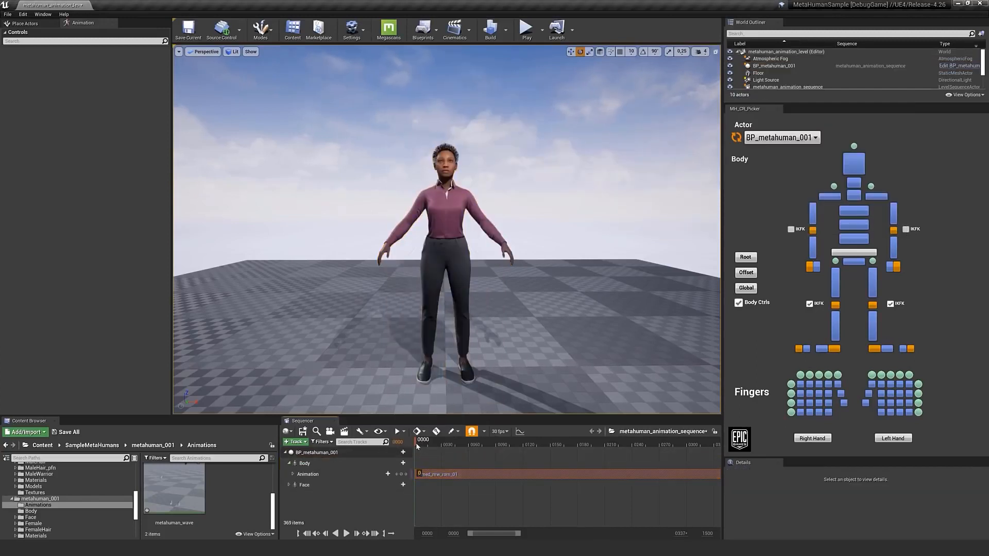
{"action": "left_click_drag", "start_coordinate": [547, 534], "coordinate": [666, 534]}
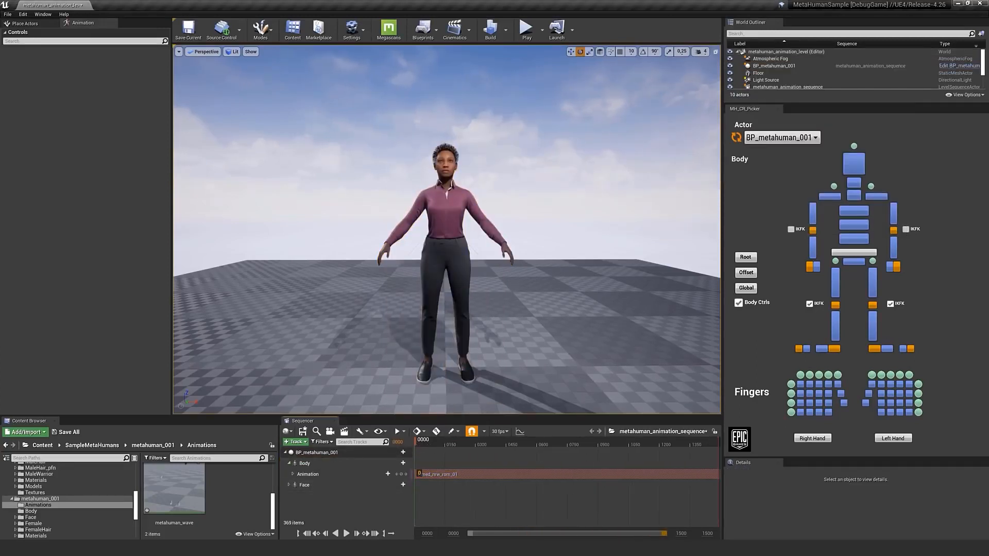
{"action": "mouse_move", "coordinate": [422, 446]}
{"action": "left_mouse_down"}
{"action": "mouse_move", "coordinate": [706, 436]}
{"action": "mouse_move", "coordinate": [418, 453]}
{"action": "left_mouse_up"}
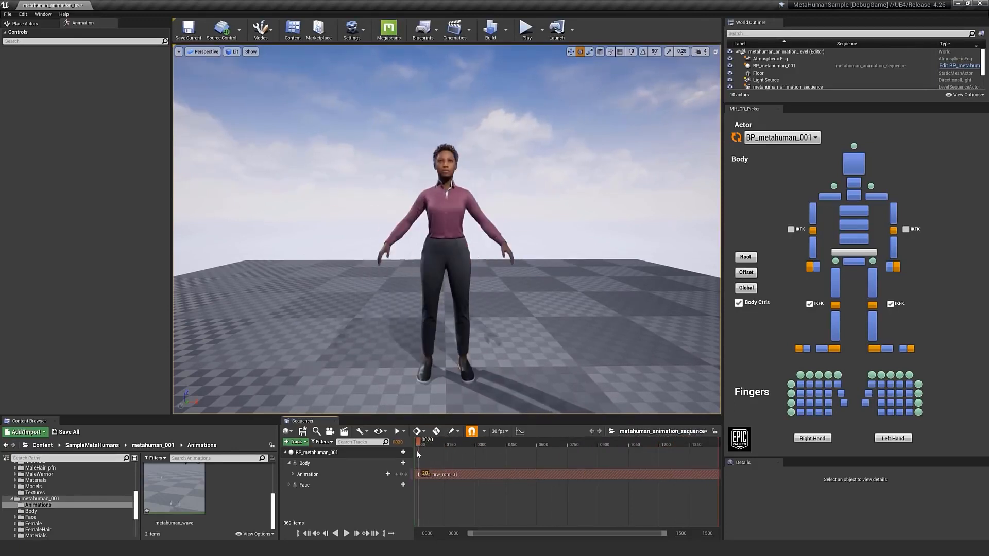
Step: Bake the Body animation to MetaHuman_ControlRig with Reduce Keys turned off, and scrub the baked result
{"action": "left_click", "coordinate": [335, 466]}
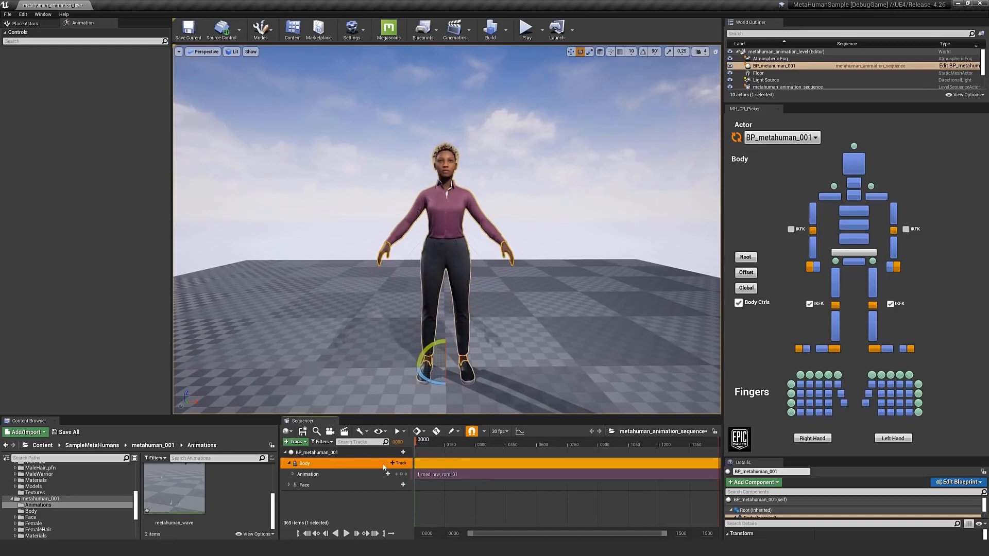
{"action": "right_click", "coordinate": [336, 465]}
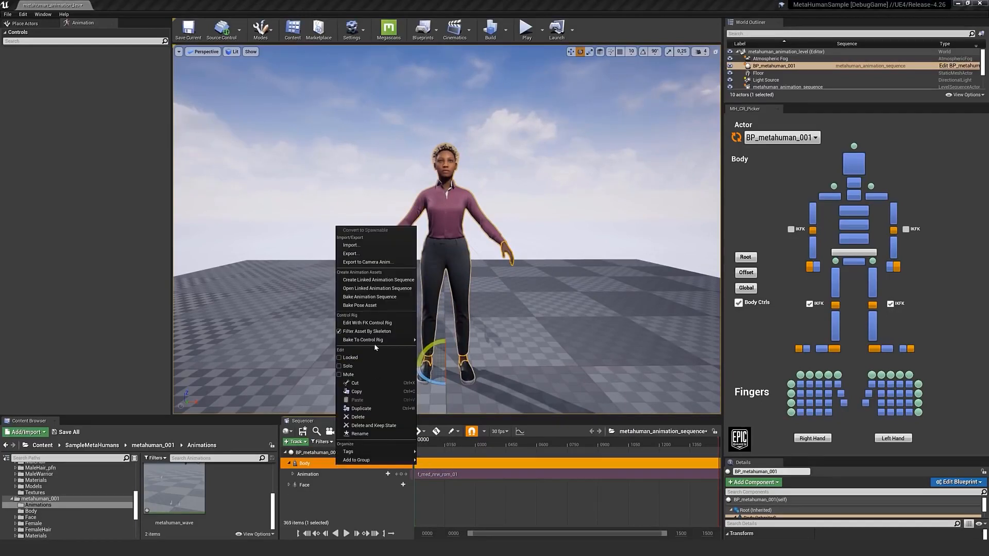
{"action": "mouse_move", "coordinate": [380, 341]}
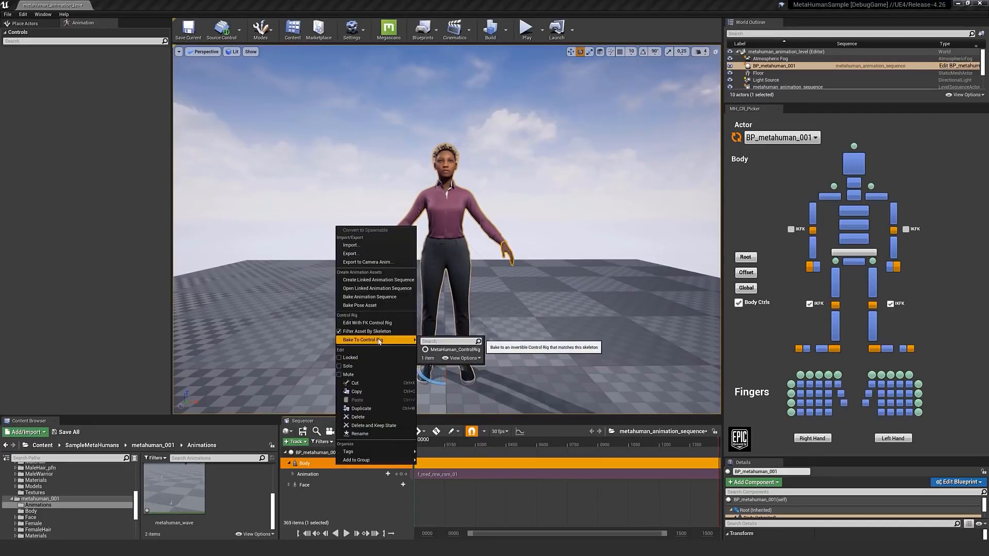
{"action": "left_click", "coordinate": [455, 351]}
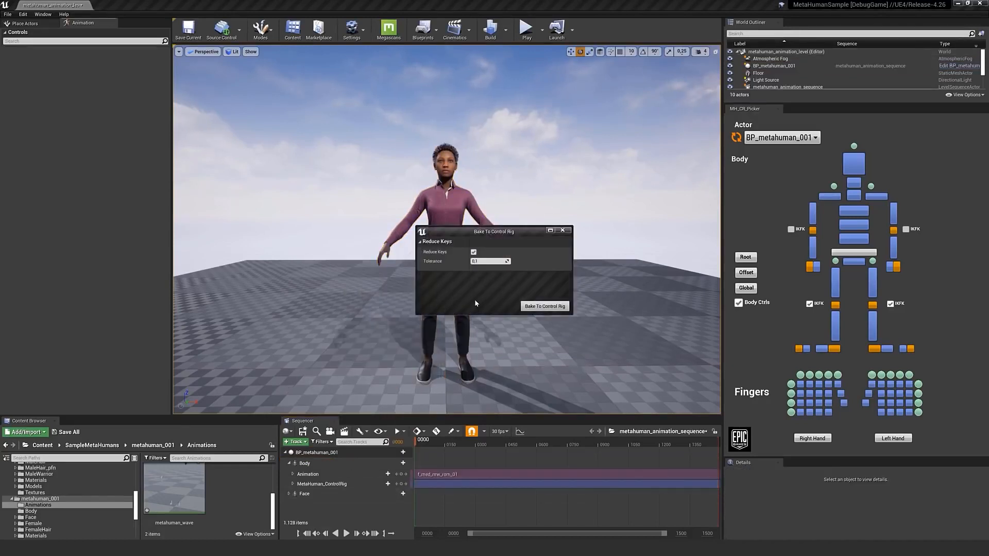
{"action": "left_click", "coordinate": [474, 252]}
{"action": "left_click", "coordinate": [535, 307]}
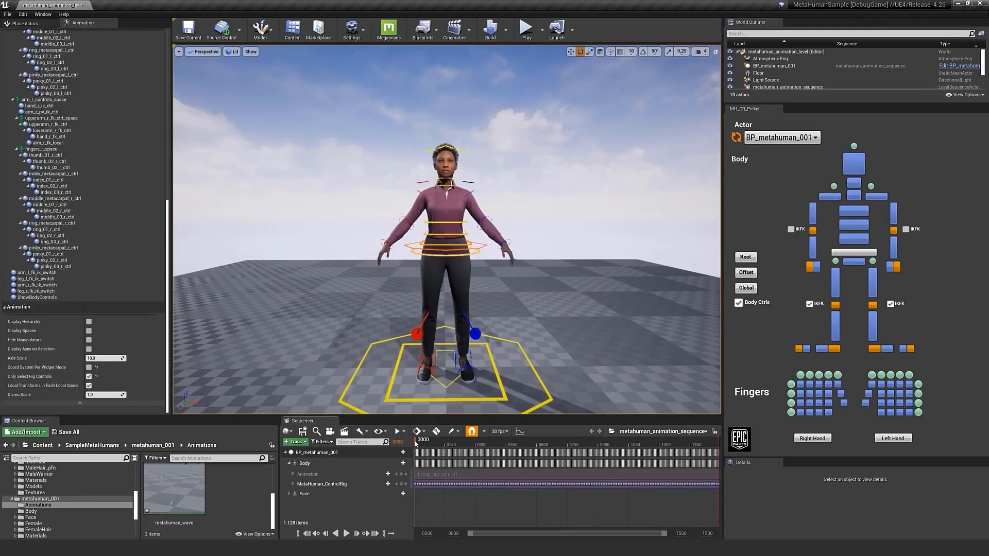
{"action": "mouse_move", "coordinate": [417, 443]}
{"action": "left_mouse_down"}
{"action": "mouse_move", "coordinate": [706, 439]}
{"action": "mouse_move", "coordinate": [543, 436]}
{"action": "mouse_move", "coordinate": [694, 441]}
{"action": "mouse_move", "coordinate": [425, 455]}
{"action": "left_mouse_up"}
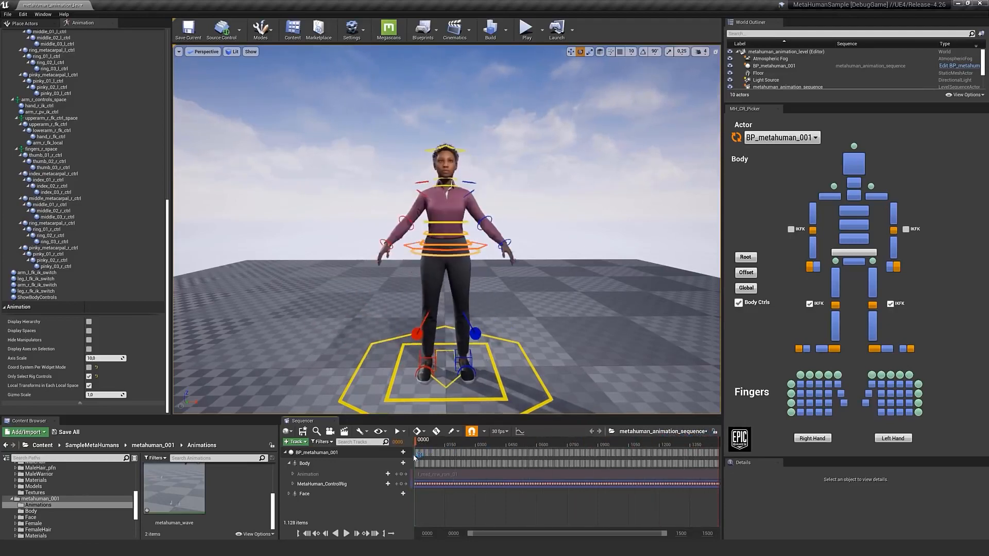
Step: Frame the character's upper body and add an additive section to the MetaHuman_ControlRig track
{"action": "right_click_drag", "start_coordinate": [505, 195], "coordinate": [556, 195], "text": "alt"}
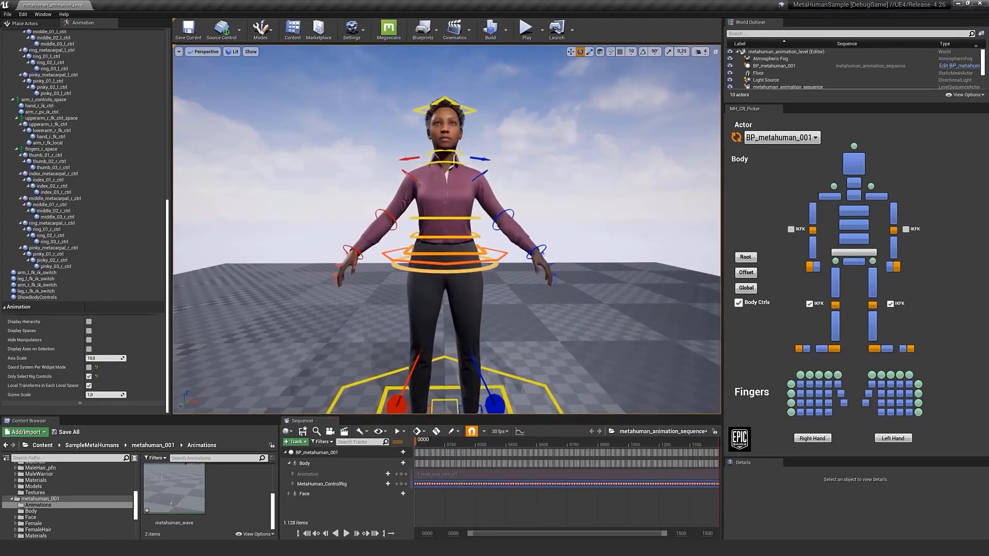
{"action": "middle_click_drag", "start_coordinate": [470, 186], "coordinate": [448, 237], "text": "alt"}
{"action": "right_click_drag", "start_coordinate": [470, 185], "coordinate": [536, 186], "text": "alt"}
{"action": "left_click_drag", "start_coordinate": [470, 185], "coordinate": [463, 185], "text": "alt"}
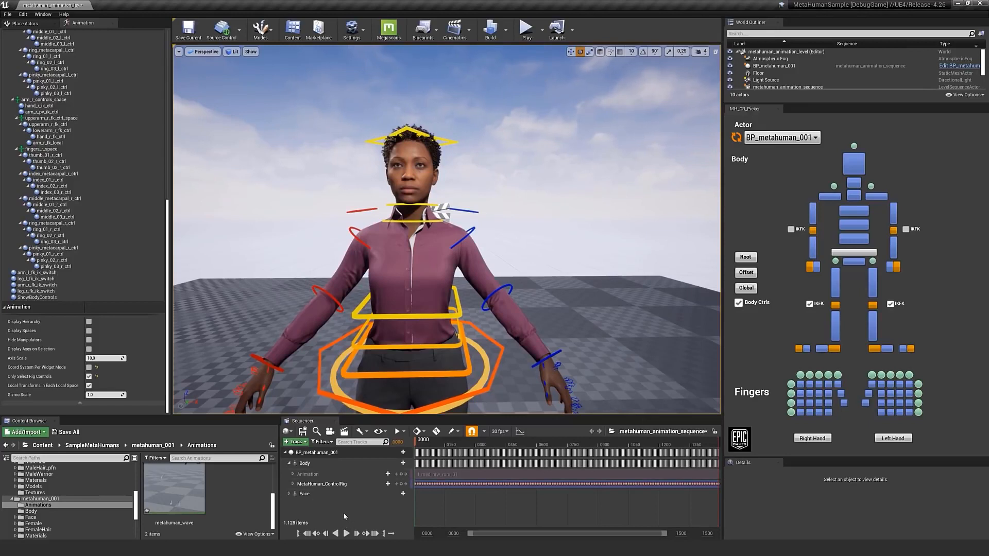
{"action": "left_click", "coordinate": [388, 485]}
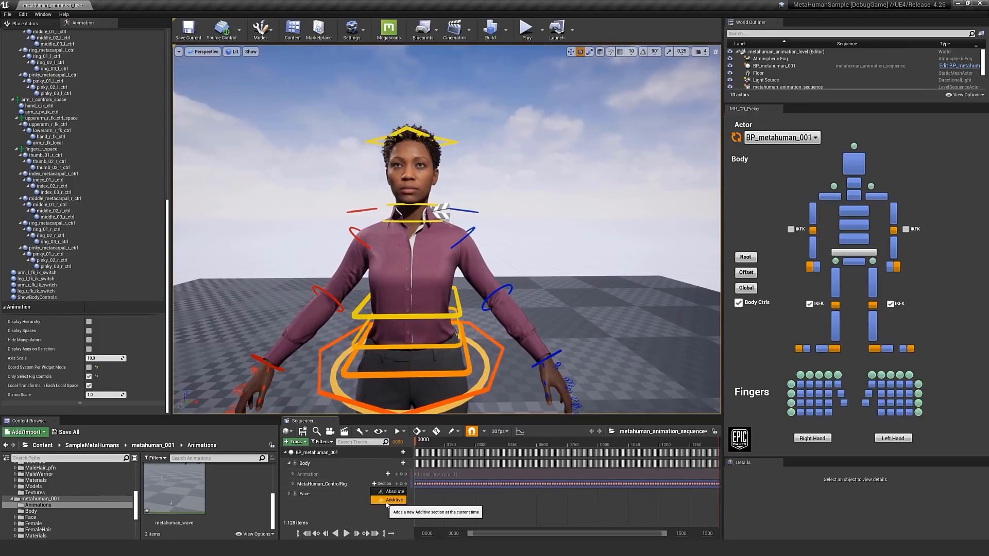
{"action": "left_click", "coordinate": [392, 500]}
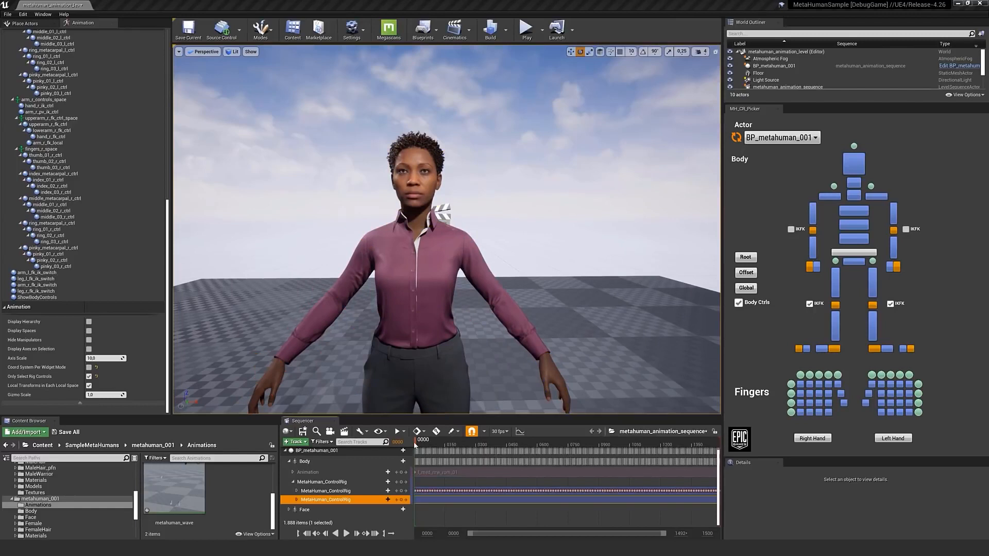
Step: In the additive section's global_ctrl channels, enable ShowBodyControls, leg_r_fk_ik_switch and leg_l_fk_ik_switch
{"action": "left_click", "coordinate": [297, 500]}
{"action": "scroll", "coordinate": [310, 503], "scroll_direction": "down", "scroll_amount": 4}
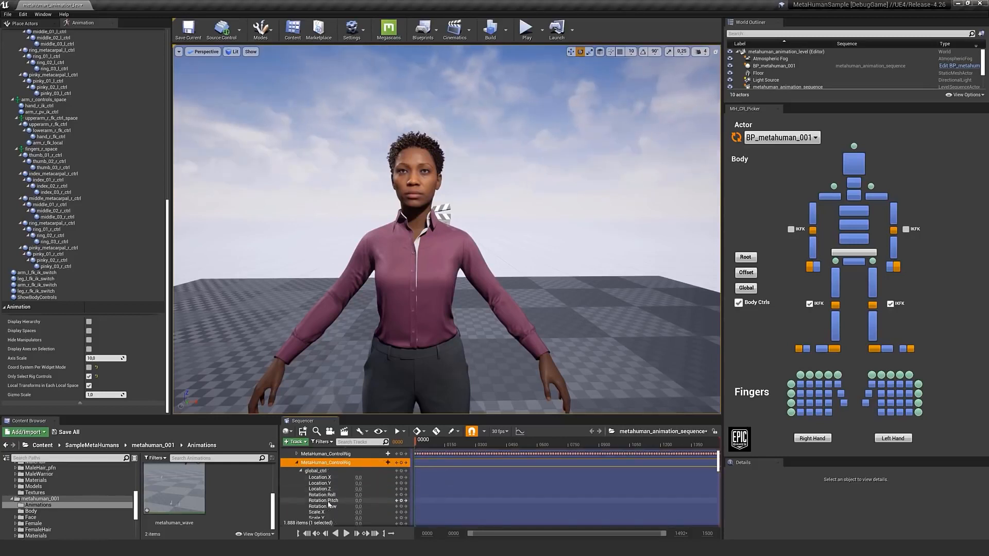
{"action": "scroll", "coordinate": [328, 502], "scroll_direction": "down", "scroll_amount": 2}
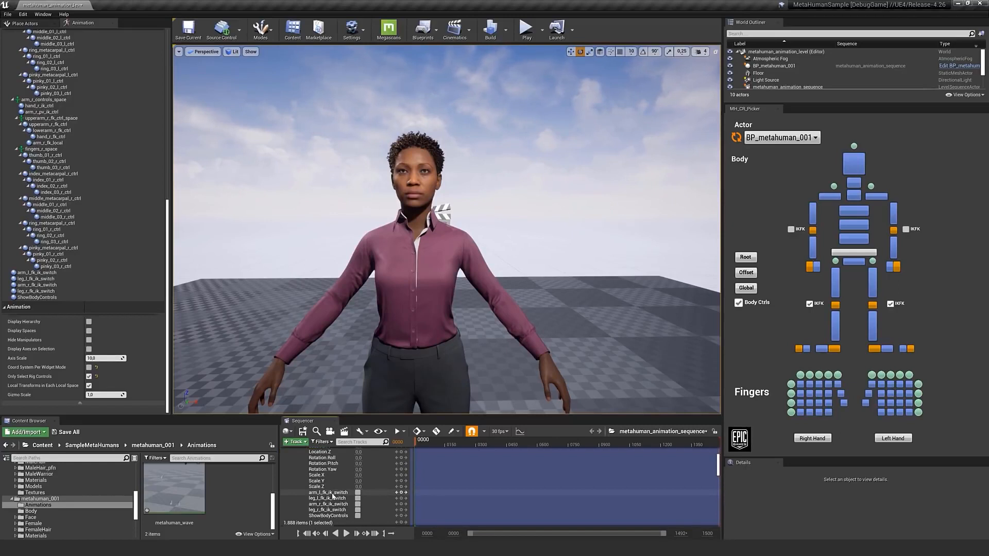
{"action": "scroll", "coordinate": [358, 498], "scroll_direction": "down", "scroll_amount": 1}
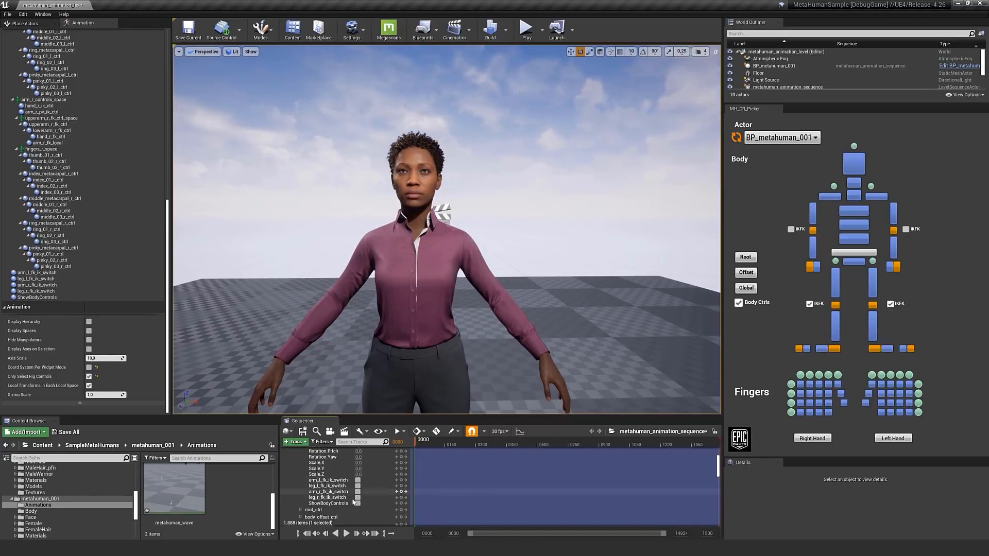
{"action": "left_click", "coordinate": [357, 503]}
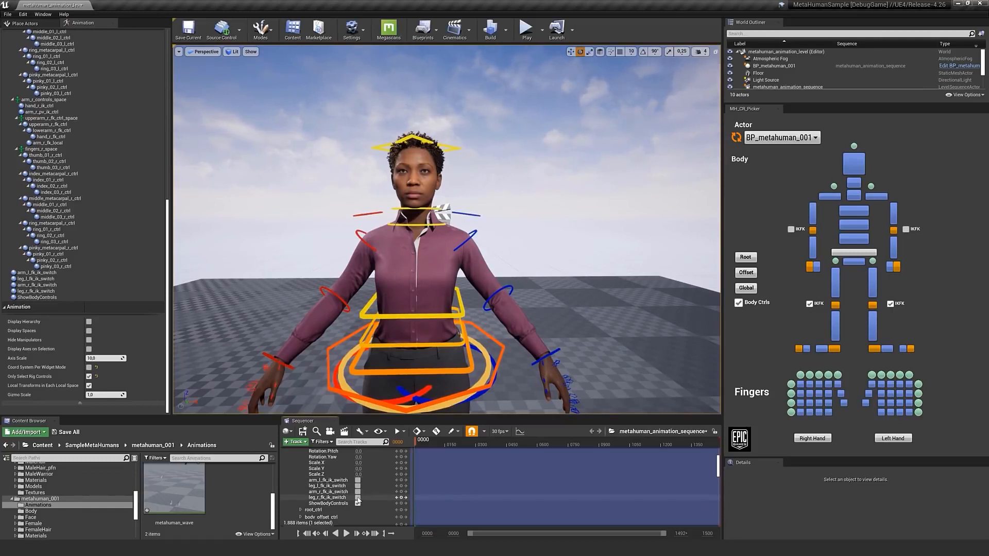
{"action": "left_click", "coordinate": [357, 498]}
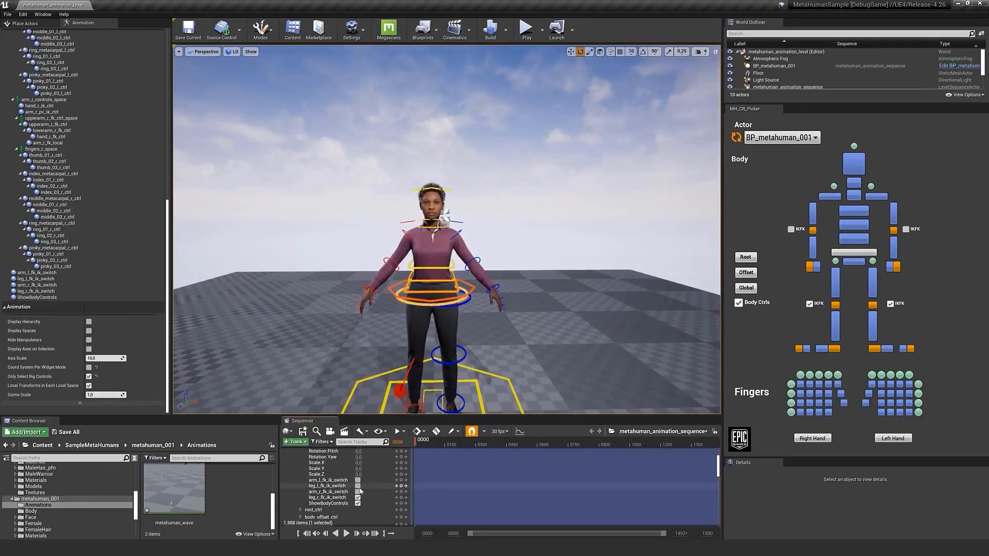
{"action": "left_click", "coordinate": [357, 486]}
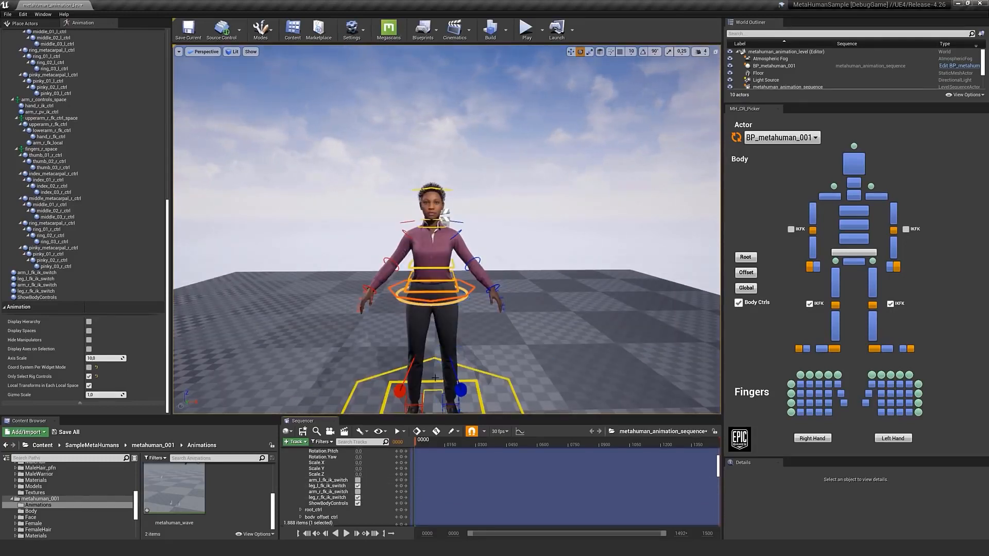
Step: Enable the local option for upperarm_l_fk_ctrl, upperarm_r_fk_ctrl and head_ctrl in the additive section
{"action": "left_click", "coordinate": [457, 234]}
{"action": "scroll", "coordinate": [341, 509], "scroll_direction": "down", "scroll_amount": 3}
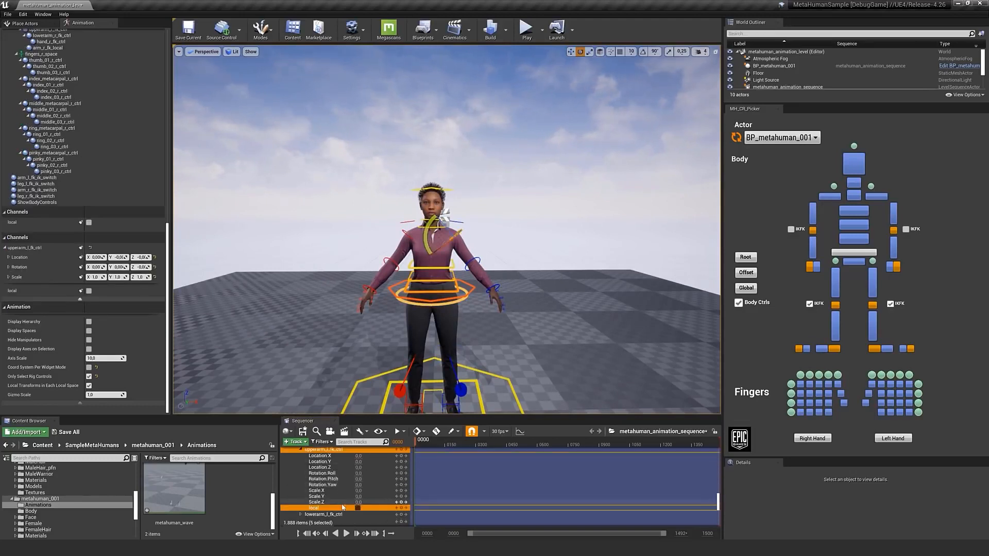
{"action": "left_click", "coordinate": [405, 234]}
{"action": "scroll", "coordinate": [364, 477], "scroll_direction": "down", "scroll_amount": 3}
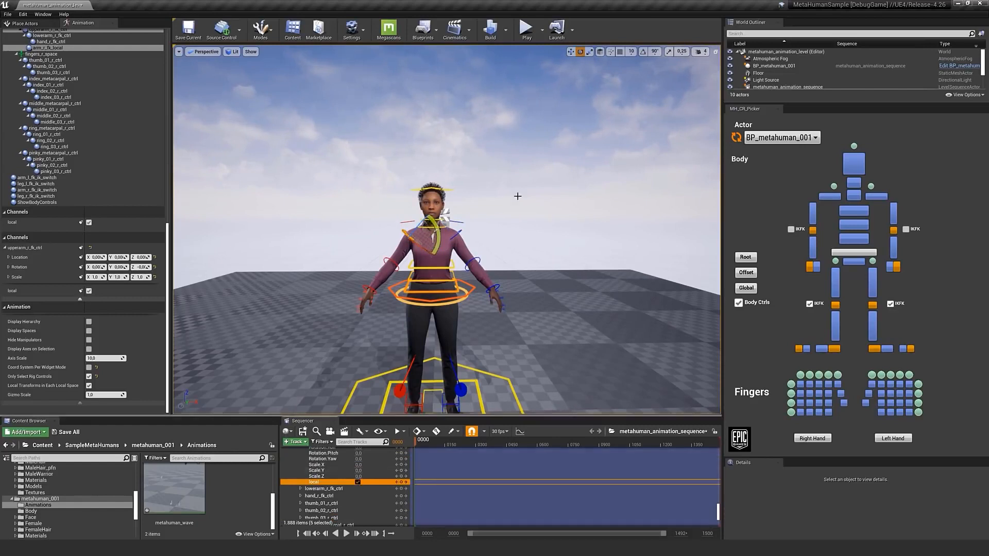
{"action": "left_click", "coordinate": [449, 192]}
{"action": "scroll", "coordinate": [359, 519], "scroll_direction": "down", "scroll_amount": 3}
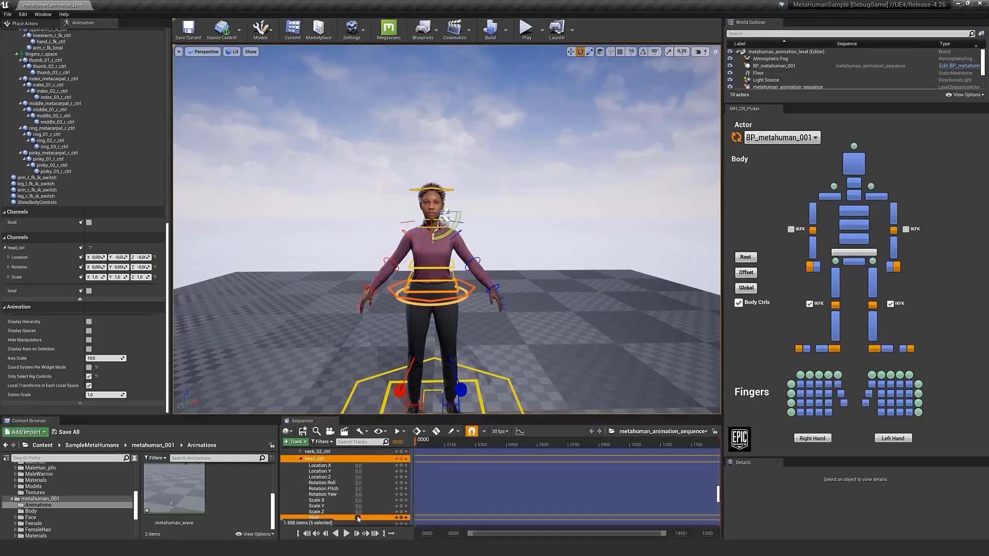
{"action": "left_click", "coordinate": [358, 518]}
Step: At frame 0821, select spine_01_ctrl, spine_02_ctrl and spine_03_ctrl, and make the additive MetaHuman_ControlRig section the one to key
{"action": "left_click_drag", "start_coordinate": [417, 446], "coordinate": [584, 462]}
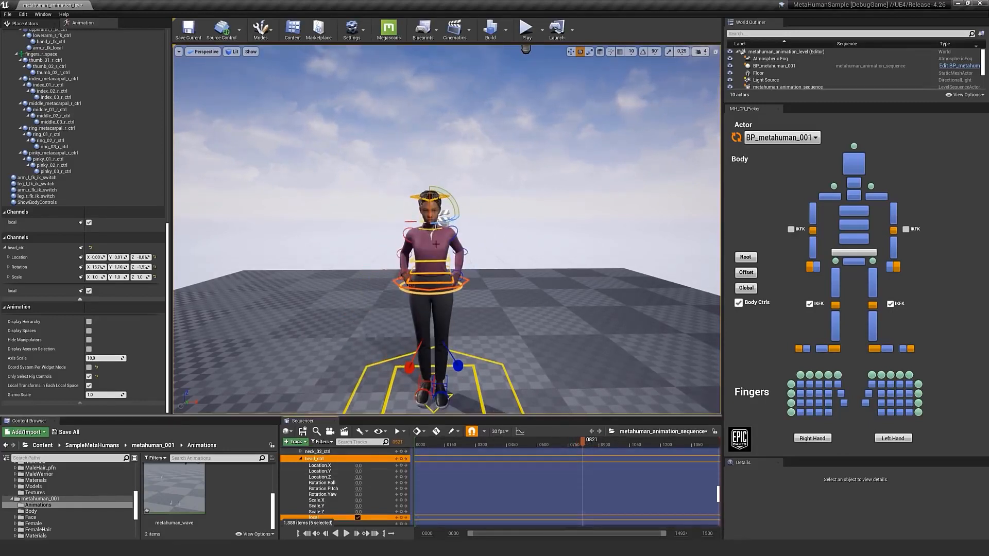
{"action": "scroll", "coordinate": [460, 302], "scroll_direction": "up", "scroll_amount": 5}
{"action": "left_click", "coordinate": [465, 325]}
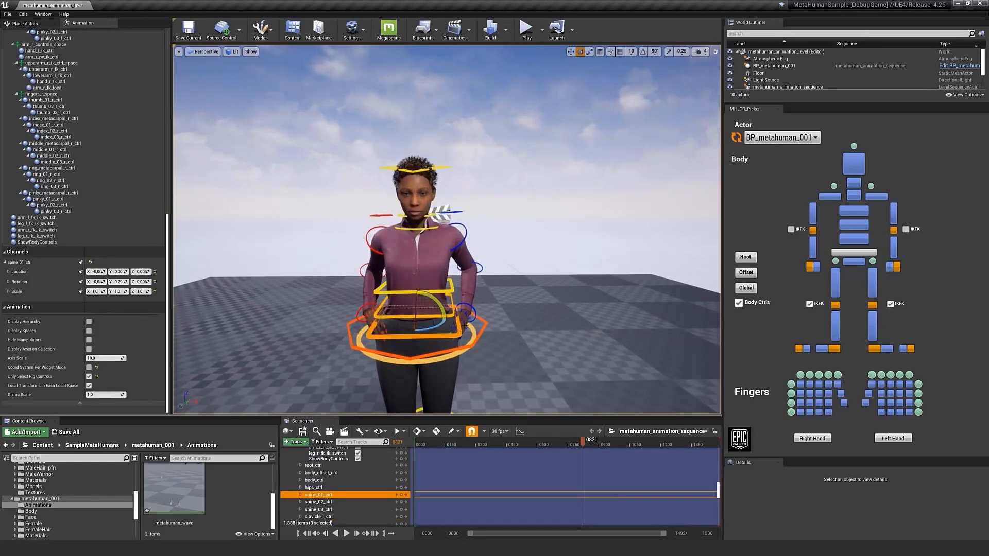
{"action": "left_click", "coordinate": [454, 303], "text": "shift"}
{"action": "left_click", "coordinate": [453, 292], "text": "shift"}
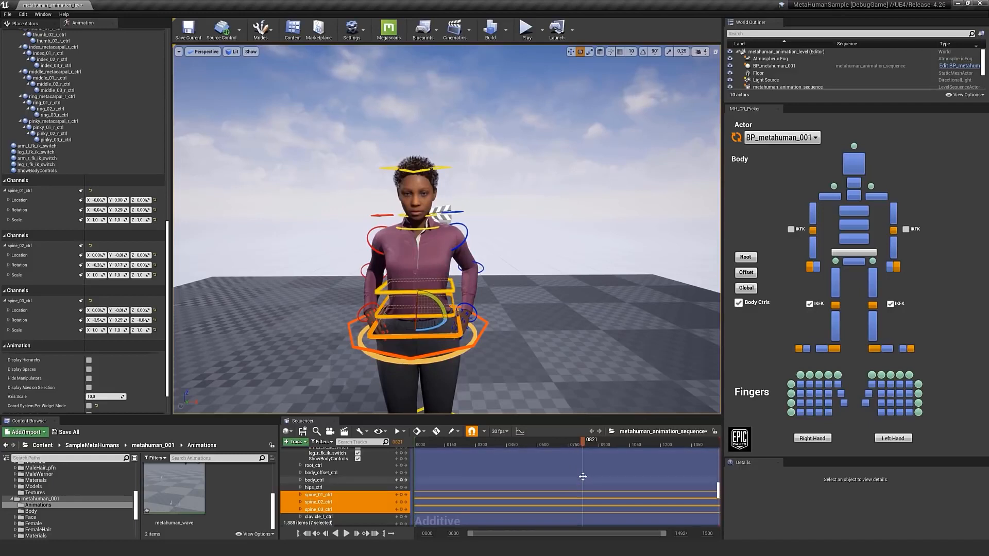
{"action": "scroll", "coordinate": [582, 475], "scroll_direction": "up", "scroll_amount": 3}
{"action": "scroll", "coordinate": [582, 475], "scroll_direction": "up", "scroll_amount": 5}
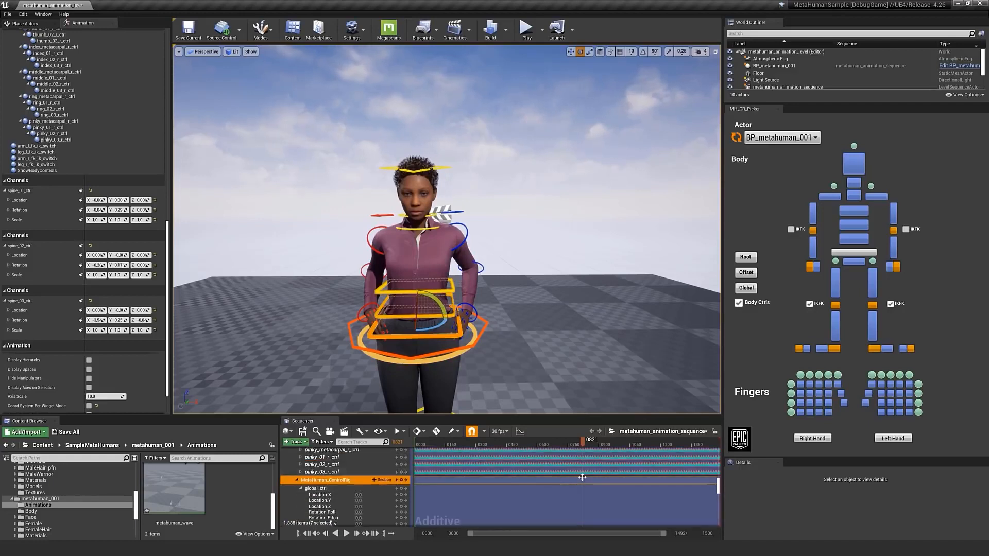
{"action": "right_click", "coordinate": [582, 480]}
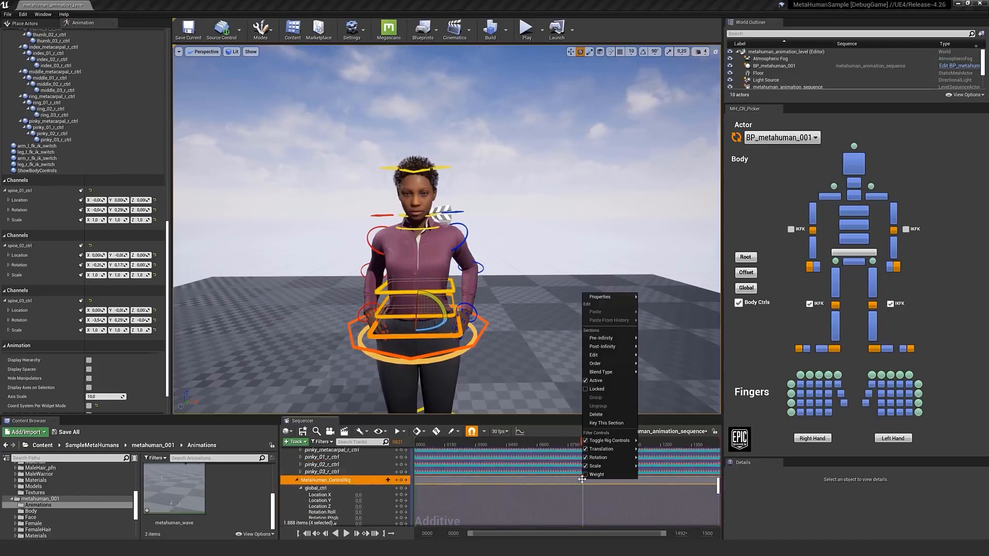
{"action": "left_click", "coordinate": [608, 423]}
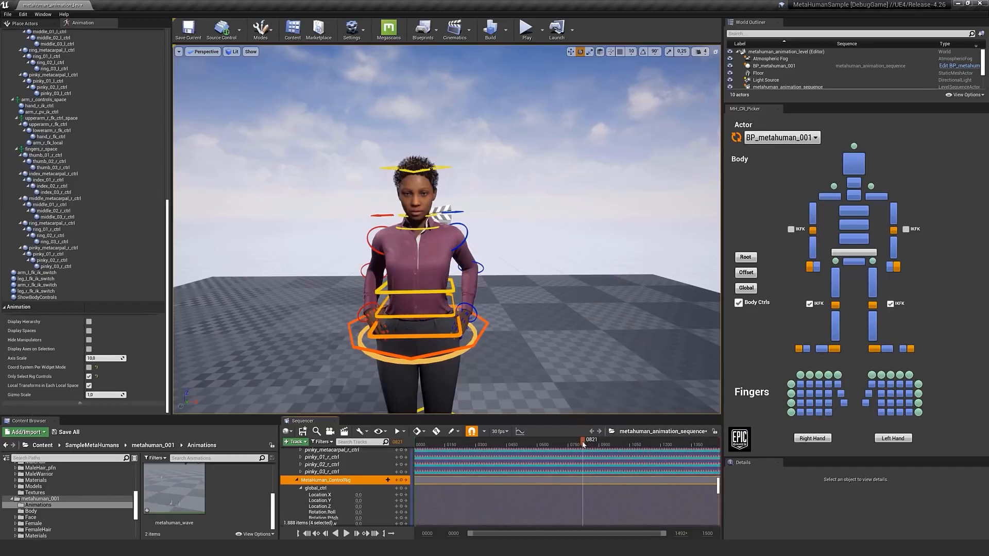
Step: At frame 0861, rotate the three spine controls further into the sideways bend and key them in the additive section
{"action": "mouse_move", "coordinate": [583, 444]}
{"action": "left_mouse_down"}
{"action": "mouse_move", "coordinate": [610, 445]}
{"action": "mouse_move", "coordinate": [592, 447]}
{"action": "left_mouse_up"}
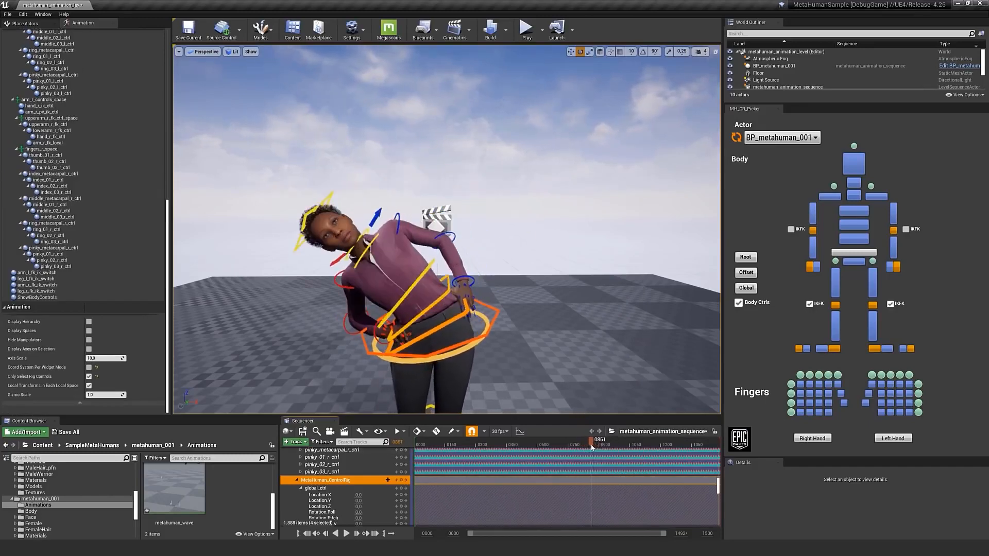
{"action": "left_click", "coordinate": [462, 313]}
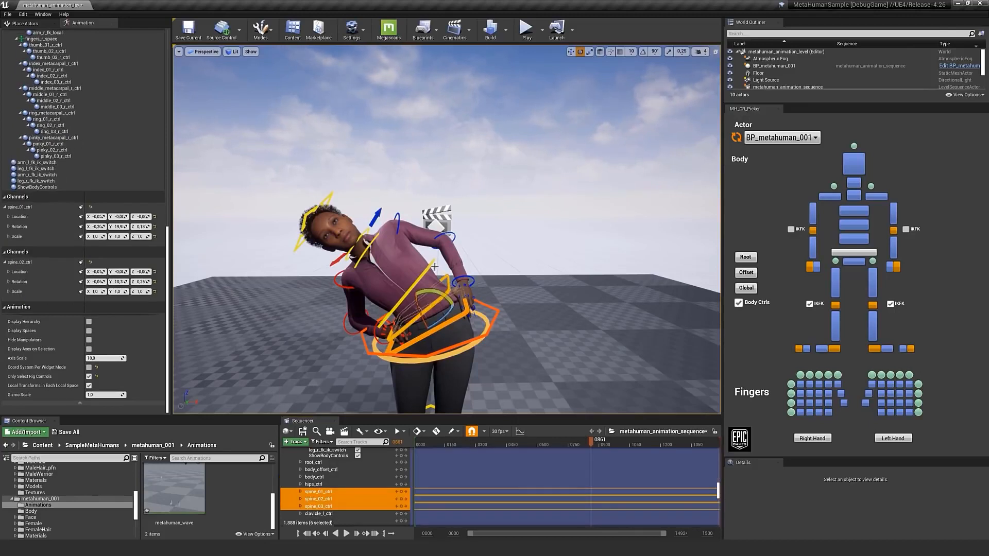
{"action": "left_click_drag", "start_coordinate": [433, 268], "coordinate": [438, 283]}
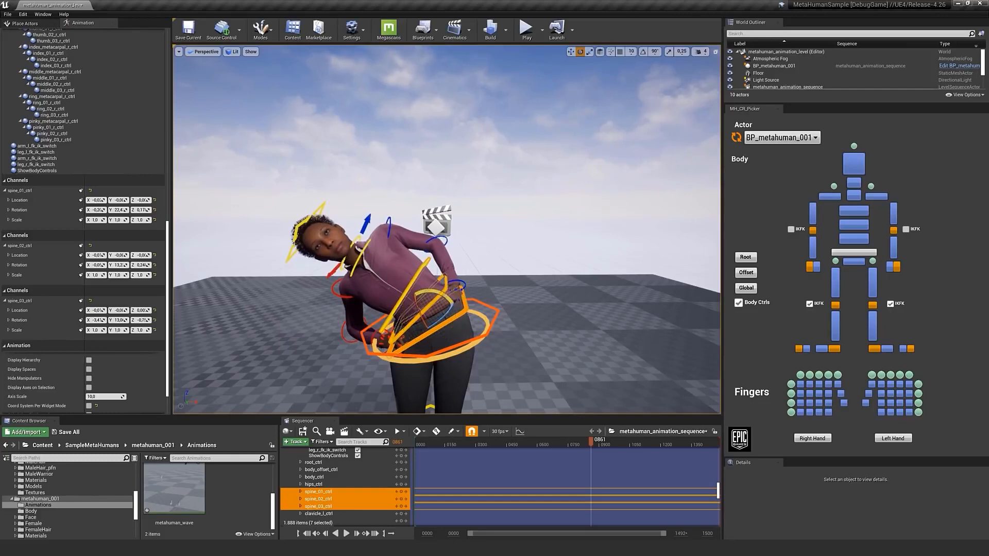
{"action": "key", "text": "s"}
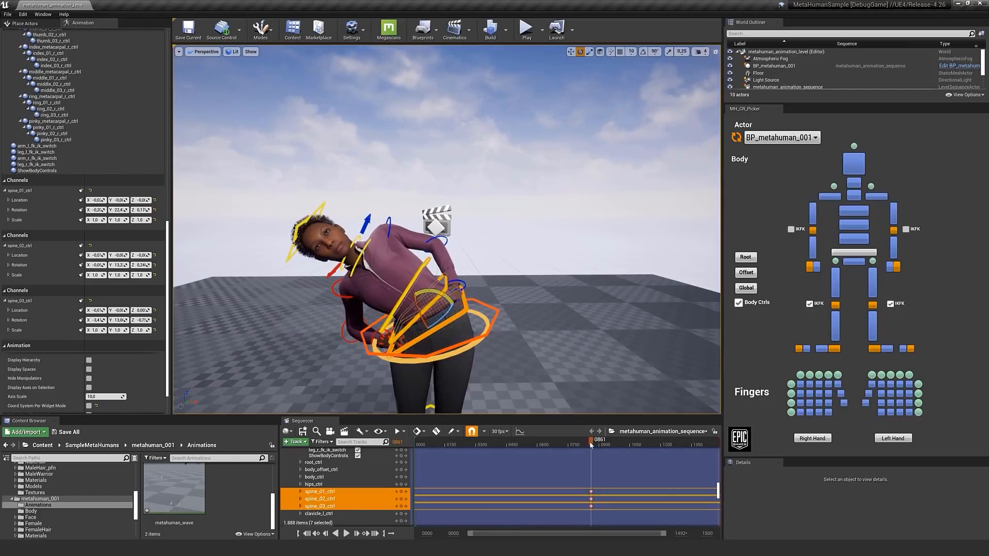
Step: At frame 0931, rotate the three spine controls further into the opposite side bend, and scrub through the exaggerated motion
{"action": "mouse_move", "coordinate": [591, 441]}
{"action": "left_mouse_down"}
{"action": "mouse_move", "coordinate": [581, 444]}
{"action": "mouse_move", "coordinate": [606, 442]}
{"action": "left_mouse_up"}
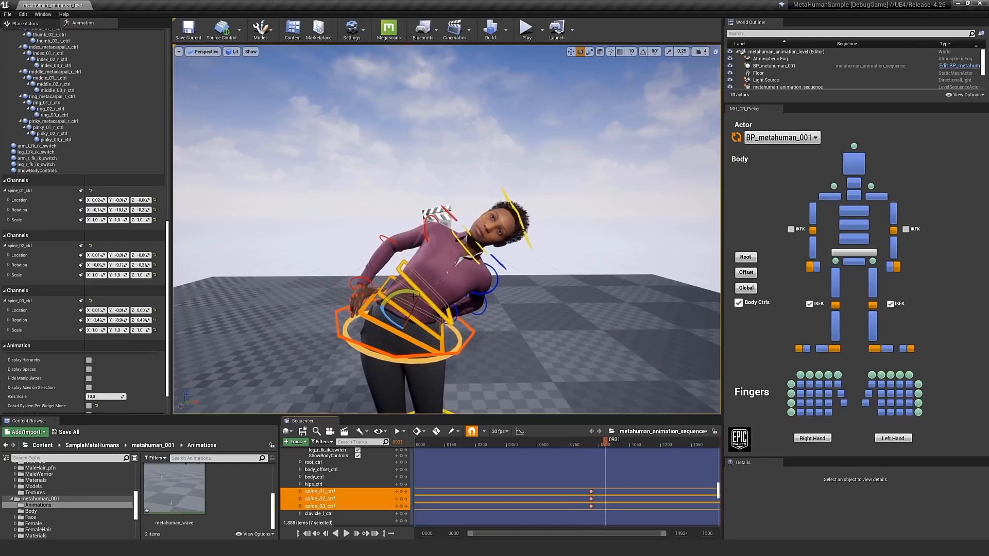
{"action": "left_click_drag", "start_coordinate": [418, 298], "coordinate": [425, 297]}
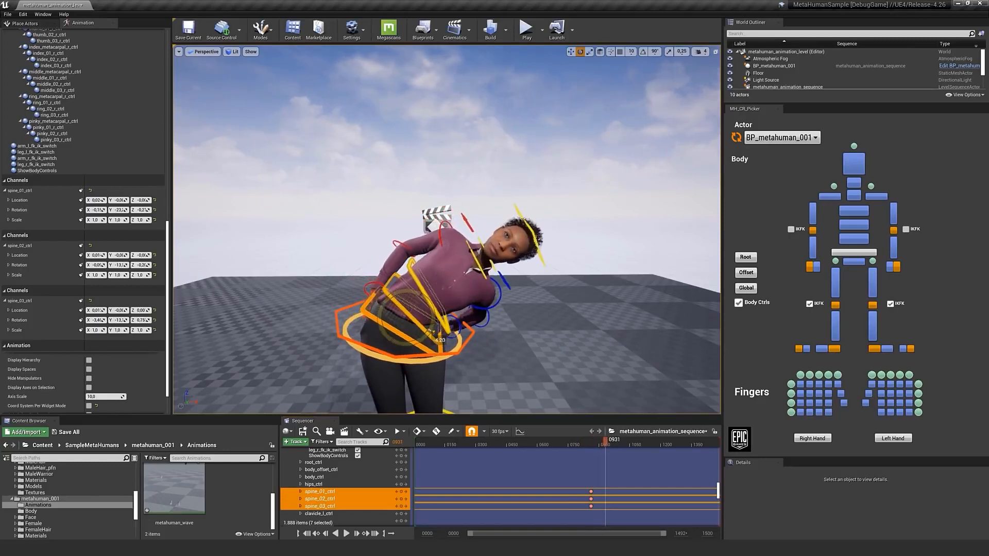
{"action": "left_click_drag", "start_coordinate": [605, 444], "coordinate": [570, 446]}
{"action": "middle_click_drag", "start_coordinate": [492, 366], "coordinate": [461, 410]}
{"action": "left_click_drag", "start_coordinate": [571, 443], "coordinate": [678, 462]}
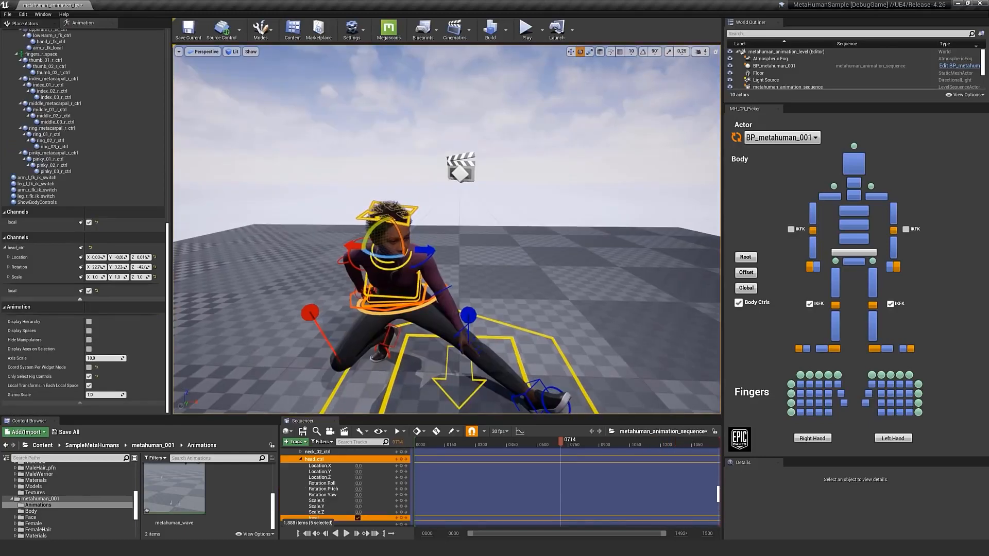
Step: Select upperarm_l_fk_ctrl and key it before and after the moment the left hand passes into the leg, around frame 0741
{"action": "scroll", "coordinate": [447, 229], "scroll_direction": "up", "scroll_amount": 1}
{"action": "mouse_move", "coordinate": [511, 308]}
{"action": "left_mouse_down", "text": "alt"}
{"action": "mouse_move", "coordinate": [516, 300]}
{"action": "mouse_move", "coordinate": [503, 309]}
{"action": "left_mouse_up", "text": "alt"}
{"action": "scroll", "coordinate": [475, 295], "scroll_direction": "up", "scroll_amount": 2}
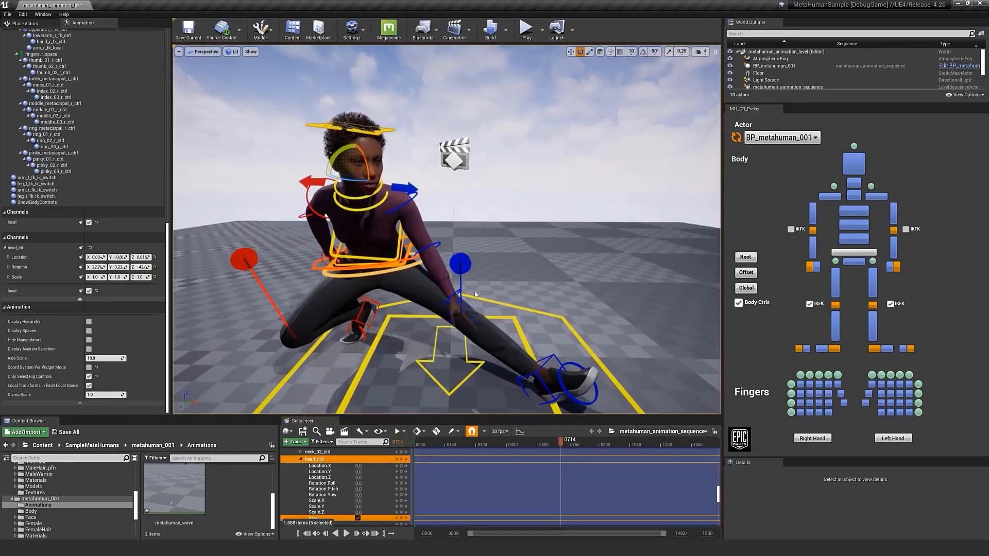
{"action": "left_click", "coordinate": [419, 197]}
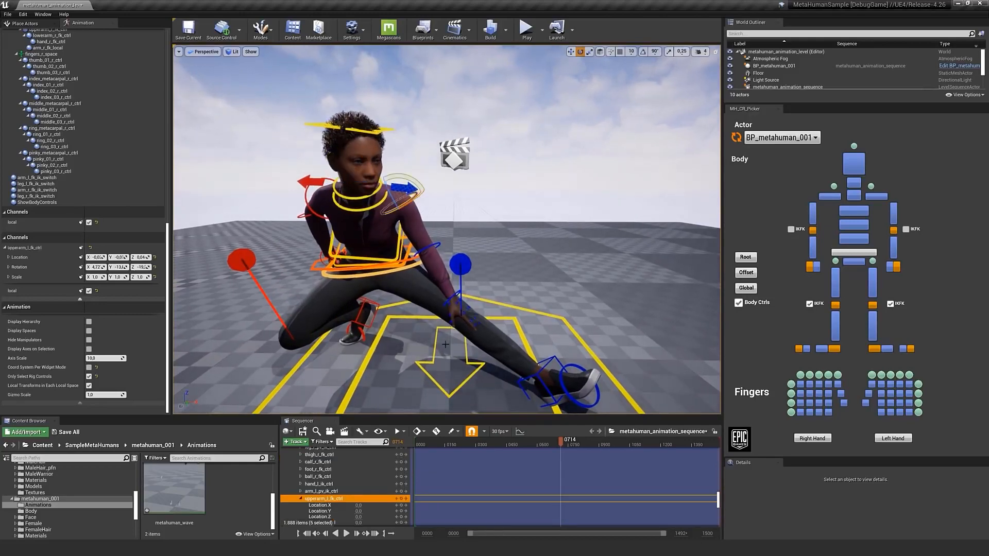
{"action": "mouse_move", "coordinate": [563, 446]}
{"action": "left_mouse_down"}
{"action": "mouse_move", "coordinate": [535, 446]}
{"action": "mouse_move", "coordinate": [574, 447]}
{"action": "left_mouse_up"}
{"action": "left_click_drag", "start_coordinate": [573, 445], "coordinate": [568, 445]}
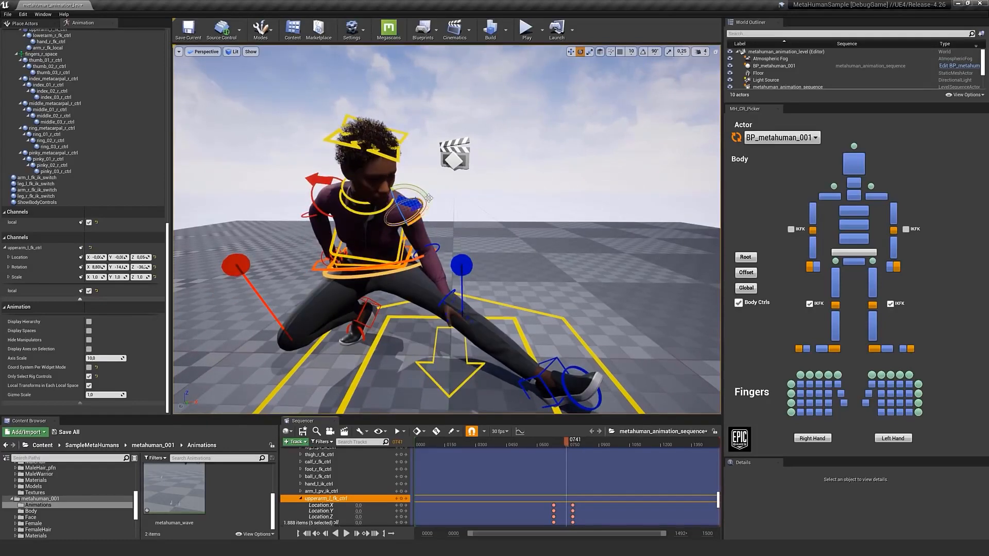
Step: At frame 0741, rotate the left upper arm to lift the hand clear of the leg, key it, and scrub to frame 0815
{"action": "left_click_drag", "start_coordinate": [427, 198], "coordinate": [418, 188]}
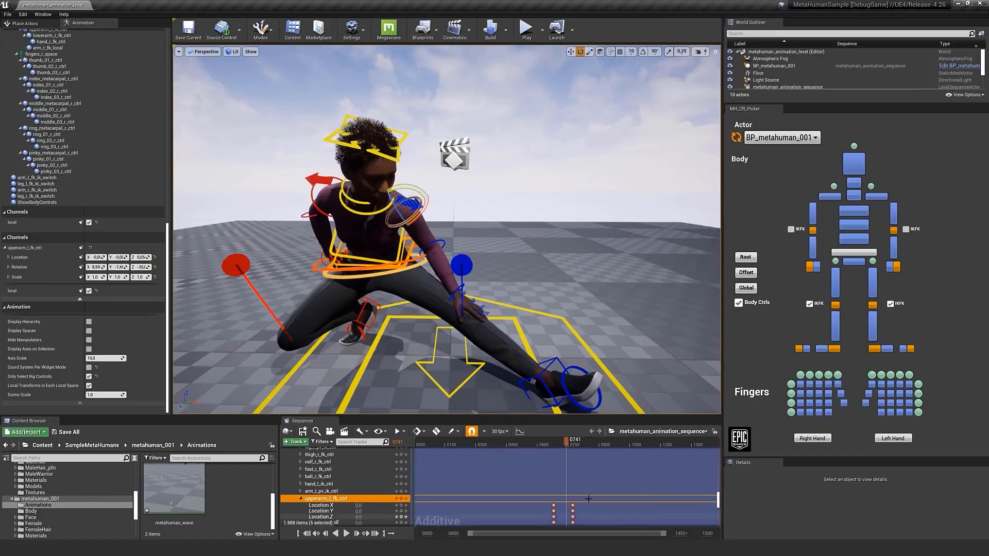
{"action": "mouse_move", "coordinate": [567, 441]}
{"action": "left_mouse_down"}
{"action": "mouse_move", "coordinate": [547, 443]}
{"action": "mouse_move", "coordinate": [583, 447]}
{"action": "left_mouse_up"}
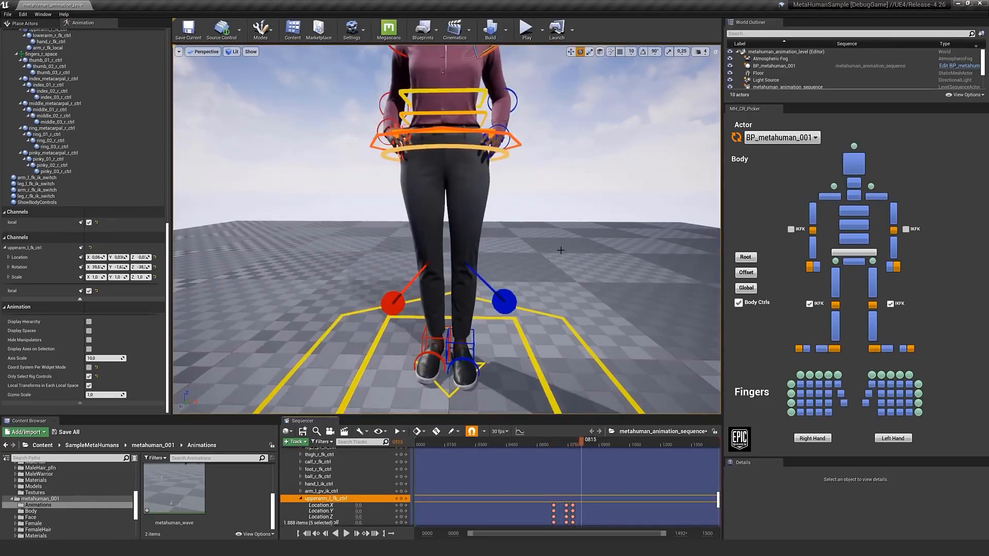
{"action": "scroll", "coordinate": [561, 251], "scroll_direction": "down", "scroll_amount": 5}
{"action": "middle_click_drag", "start_coordinate": [511, 258], "coordinate": [520, 317]}
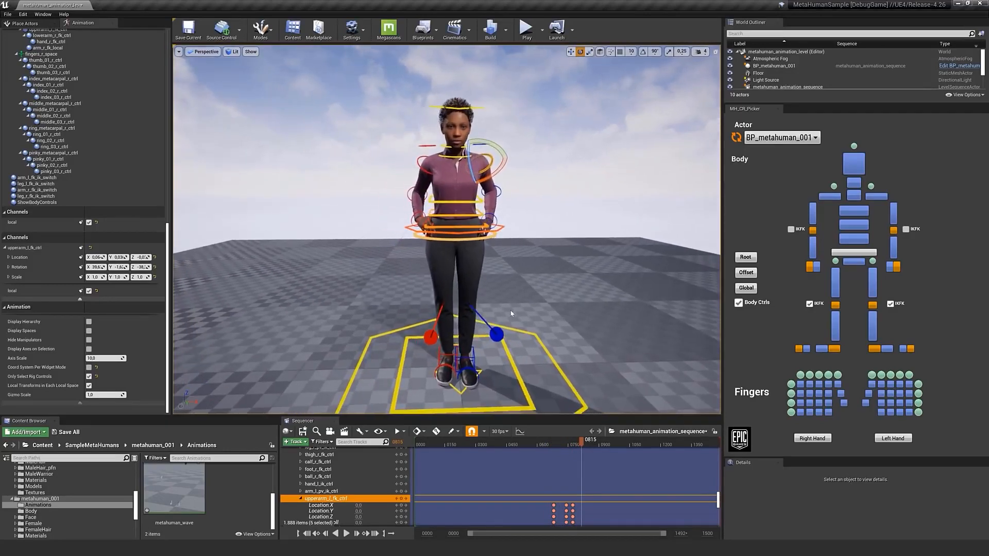